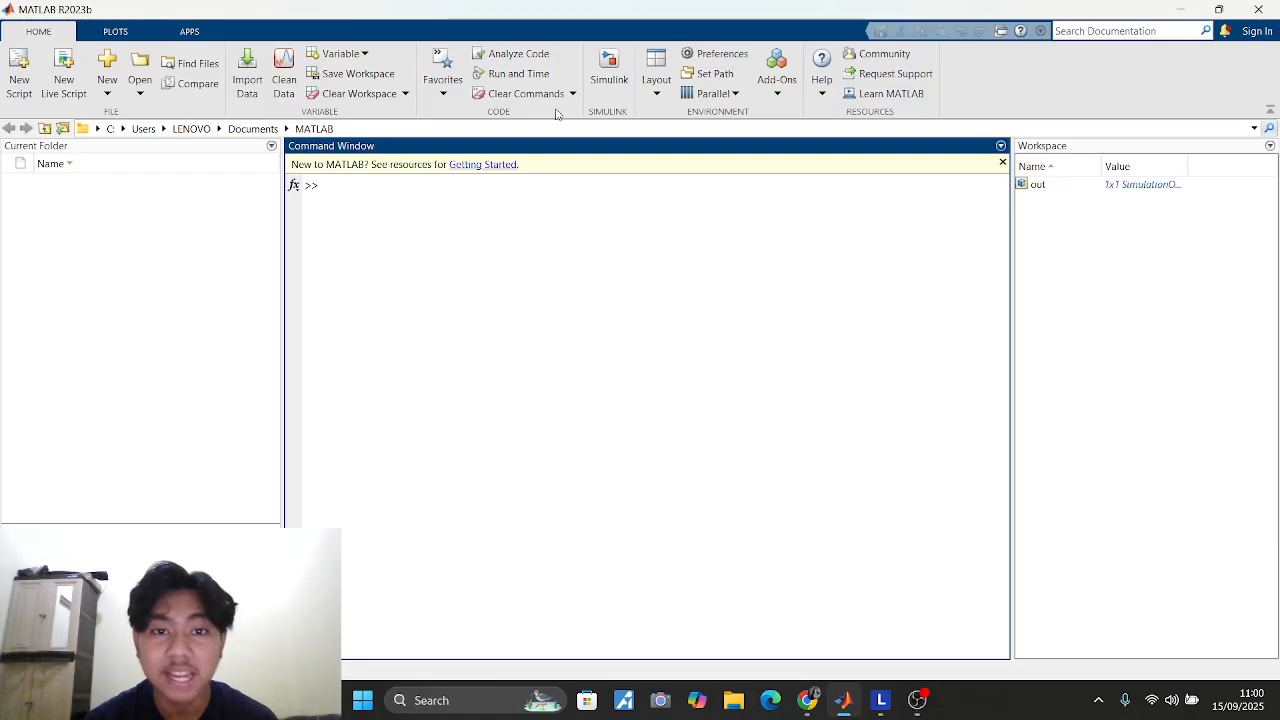
Step: Create a new blank Simulink model and maximize its window
left_click(607, 66)
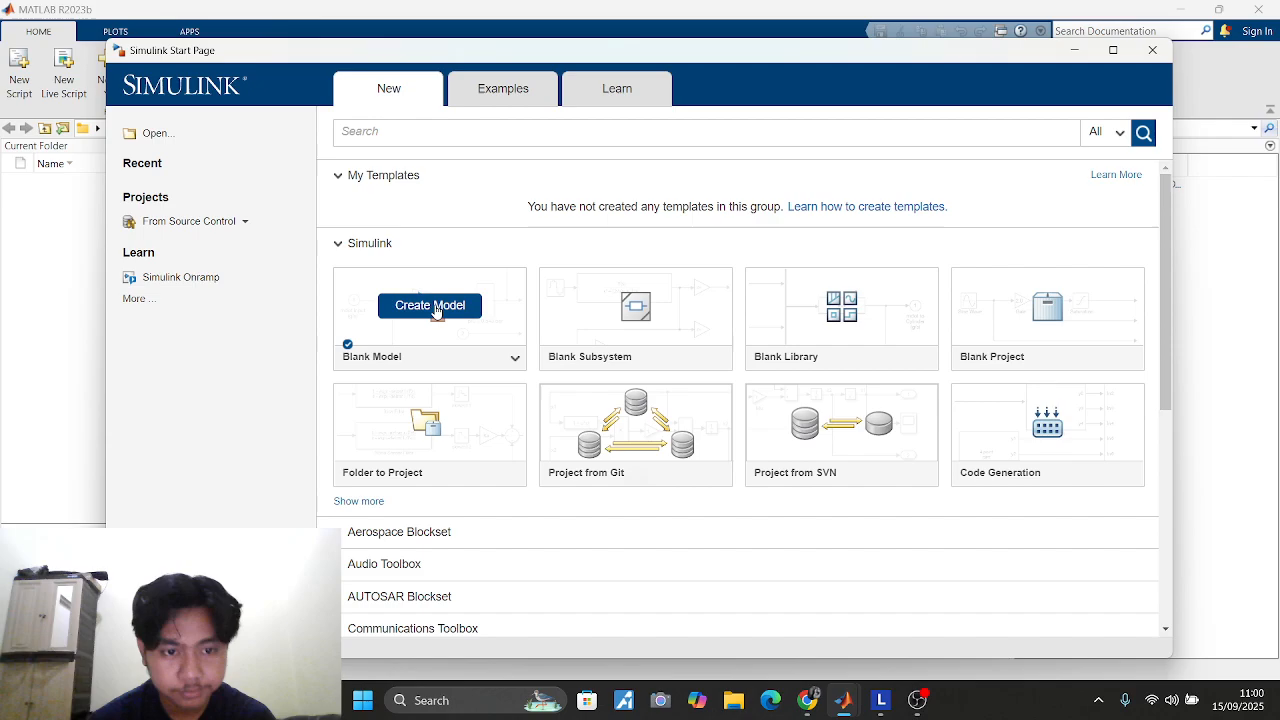
left_click(435, 310)
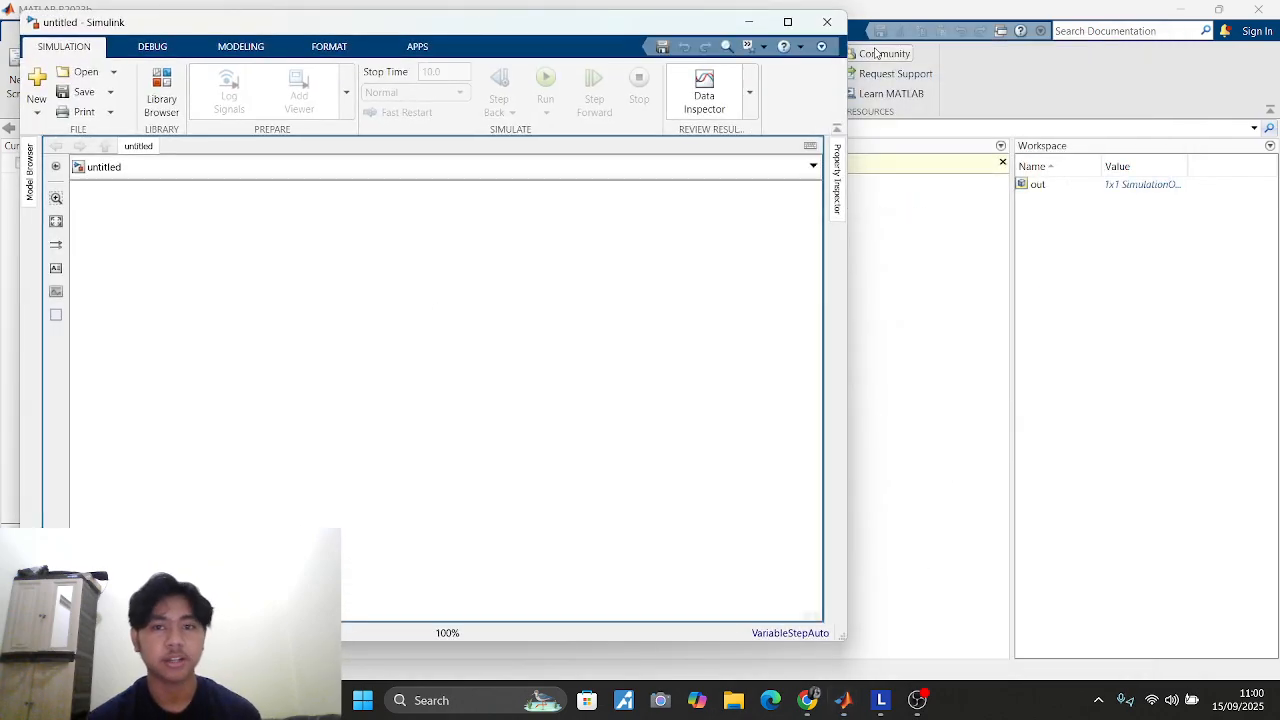
left_click(787, 21)
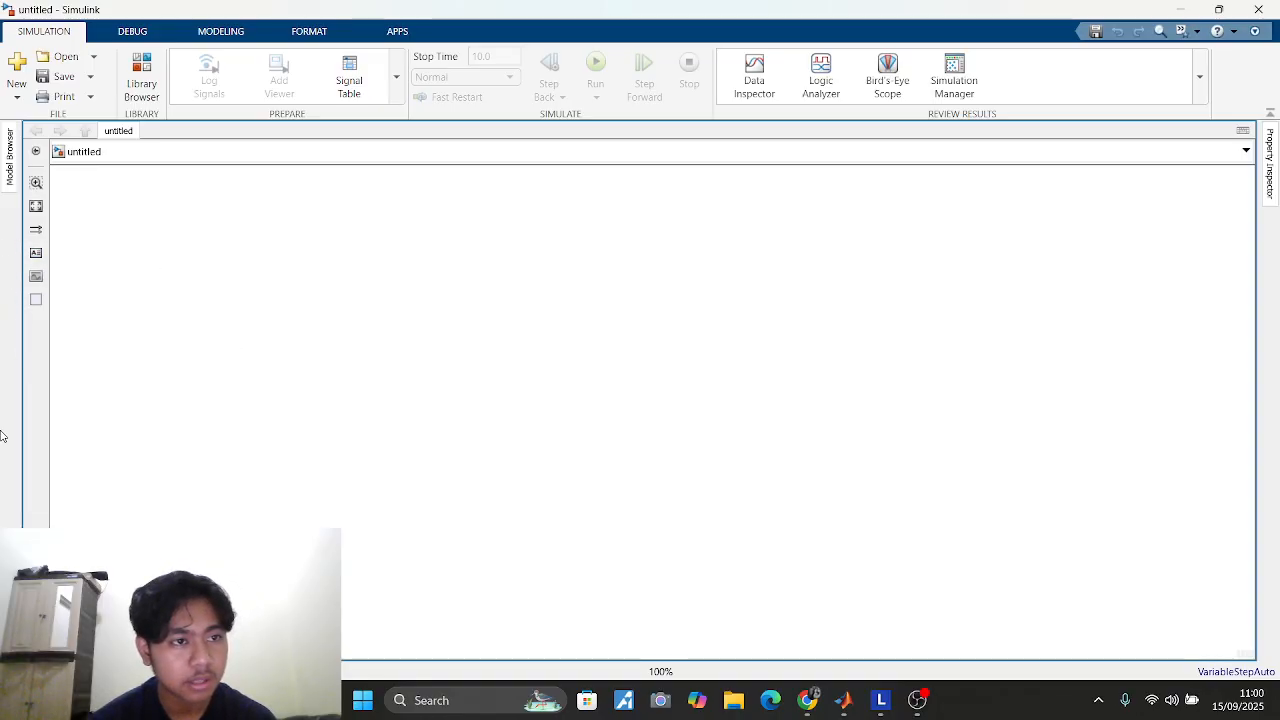
Step: Add a Sine Wave block from the Simulink Sources library to the empty canvas
left_click(137, 84)
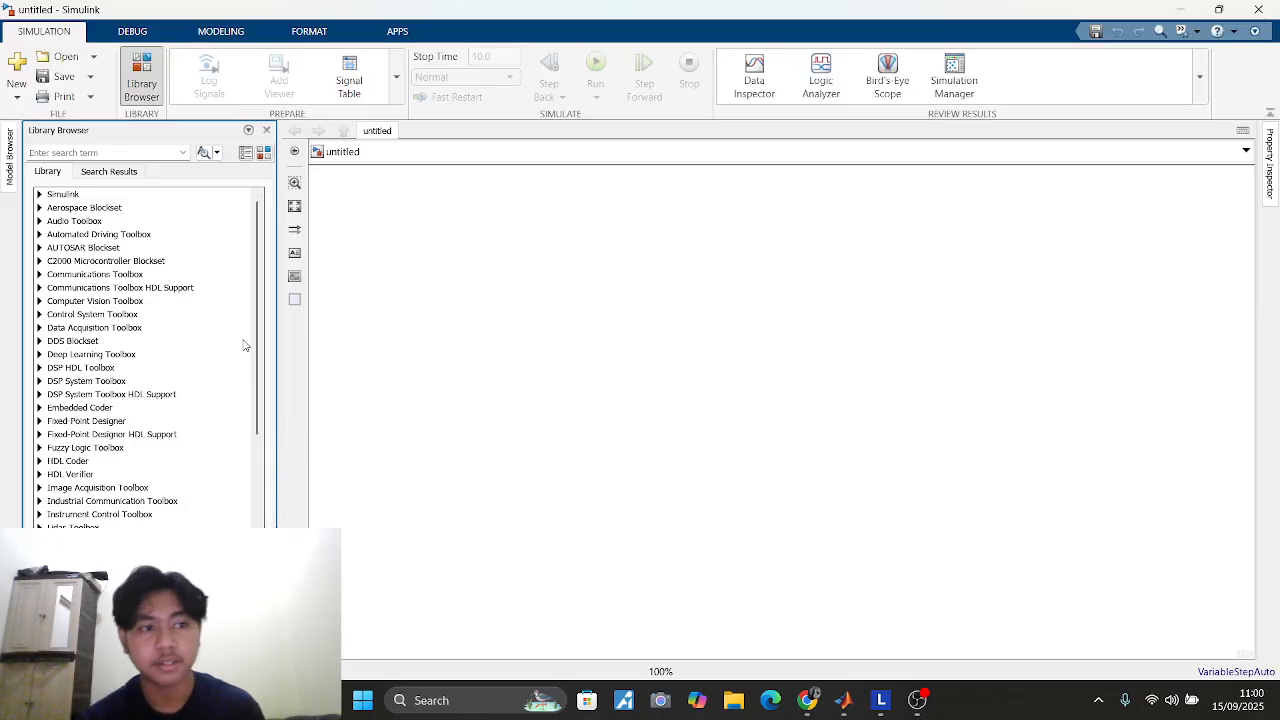
left_click(38, 198)
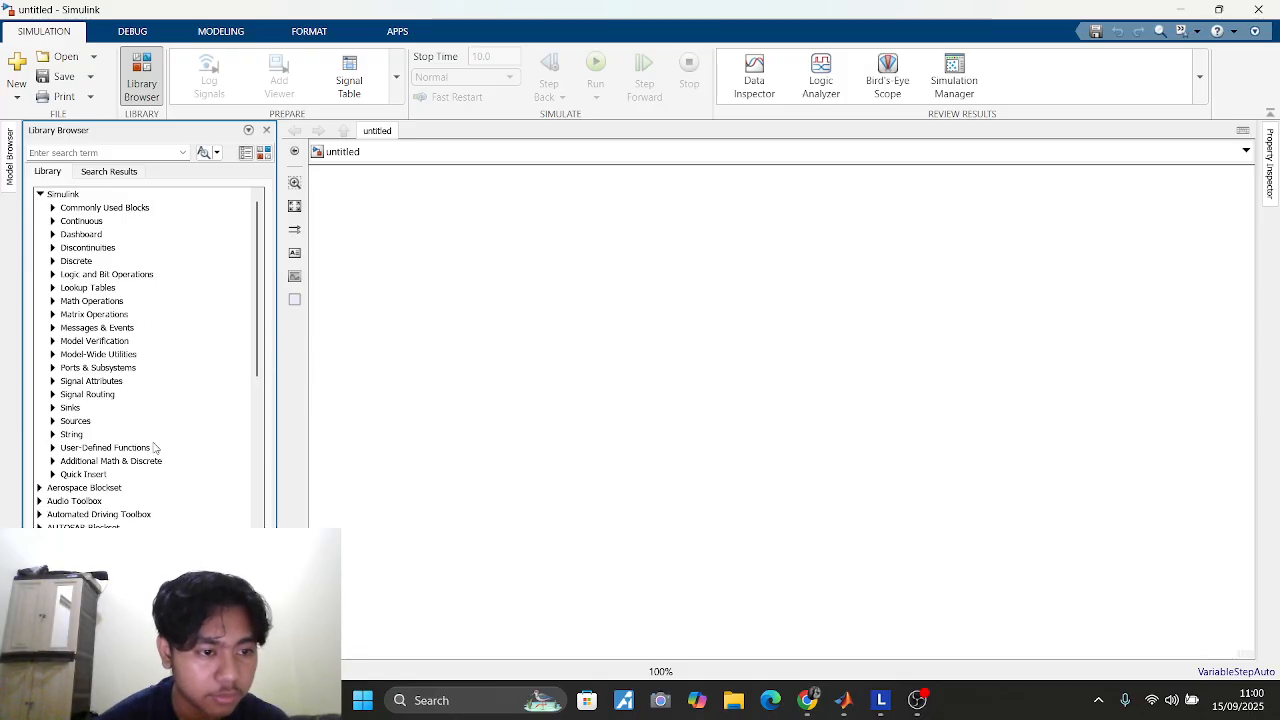
left_click(52, 421)
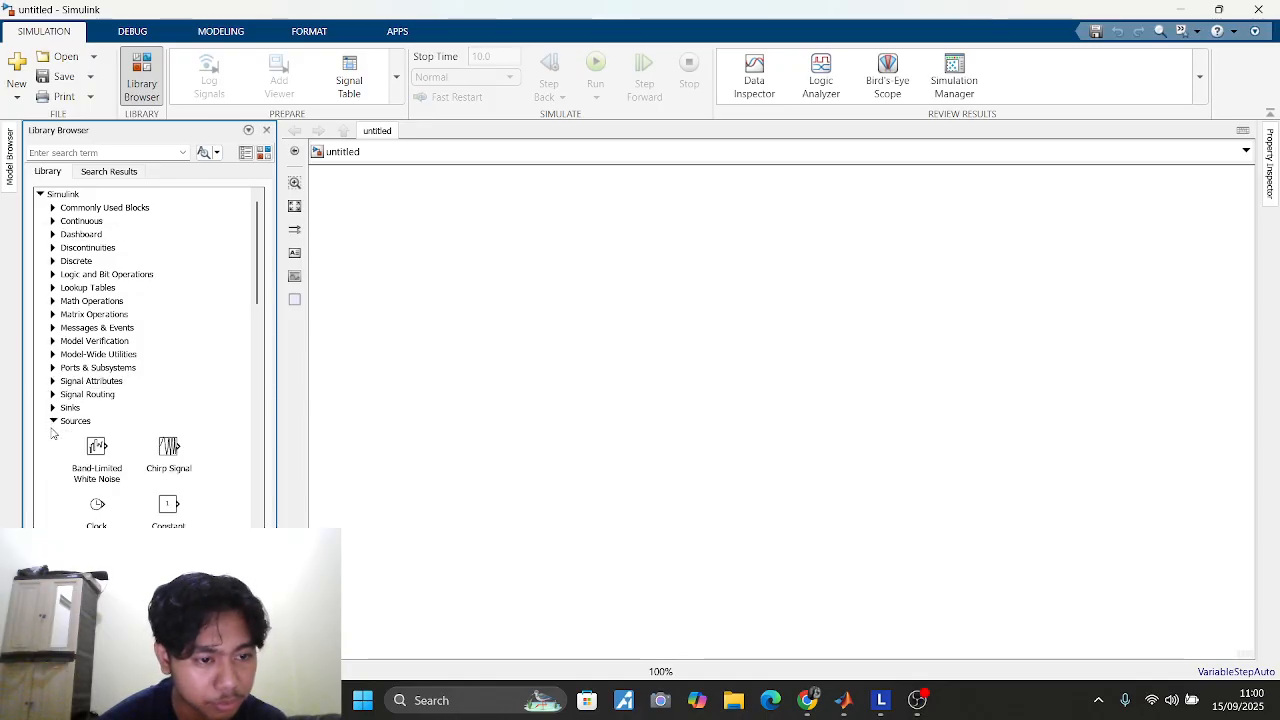
scroll(140, 470, "down", 10)
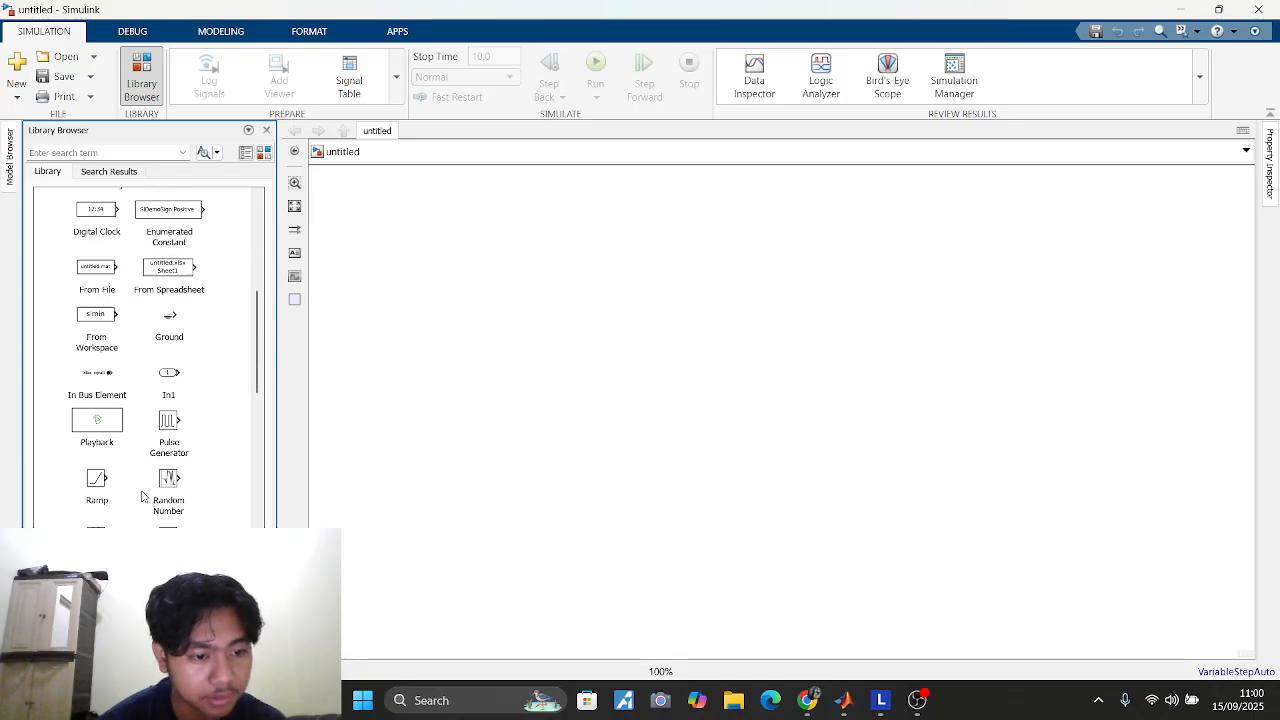
scroll(143, 496, "down", 3)
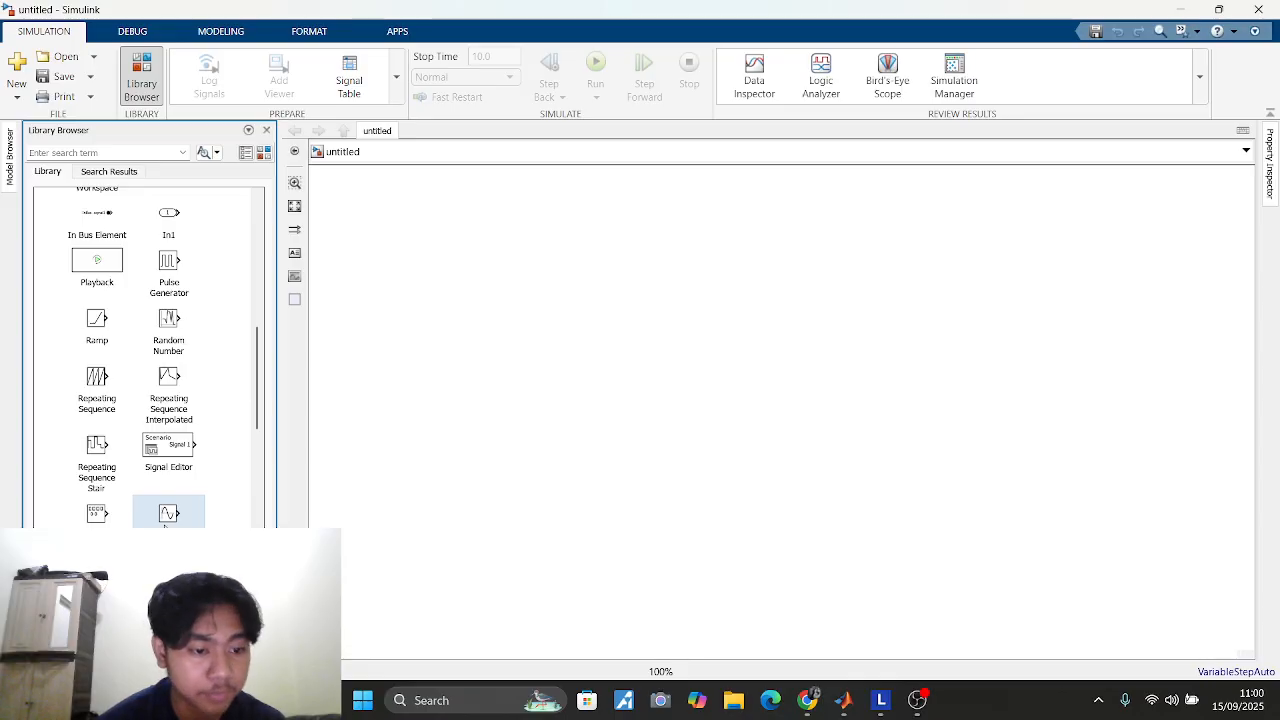
left_click_drag(306, 480, 432, 336)
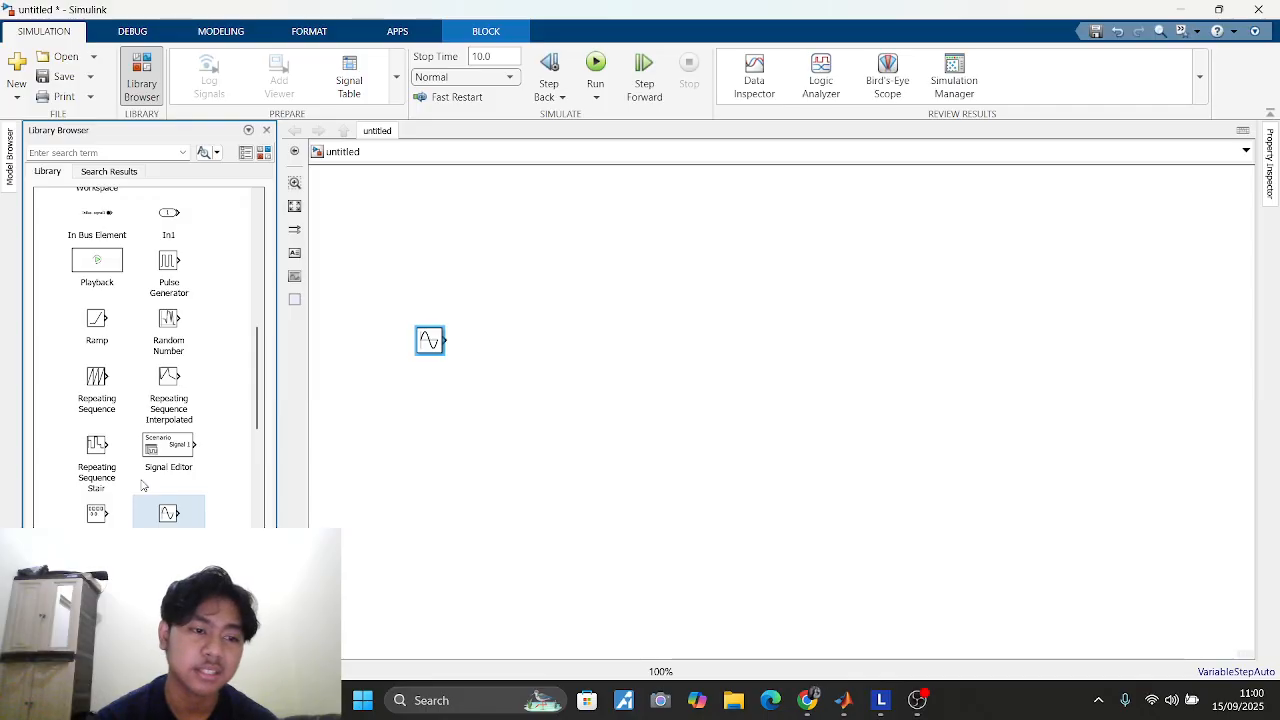
Step: Add a Scope block from the Sinks library beside the Sine Wave block and connect the Sine Wave output to its input
scroll(145, 470, "up", 3)
scroll(148, 450, "up", 5)
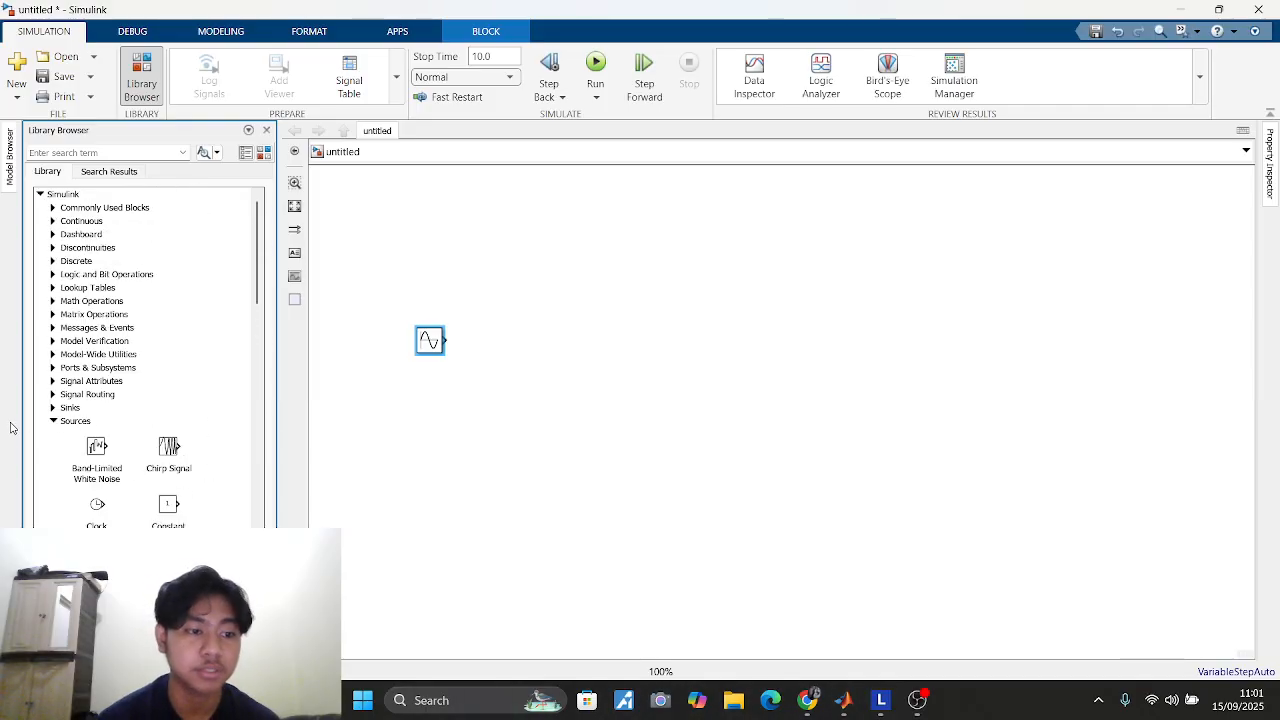
left_click(53, 408)
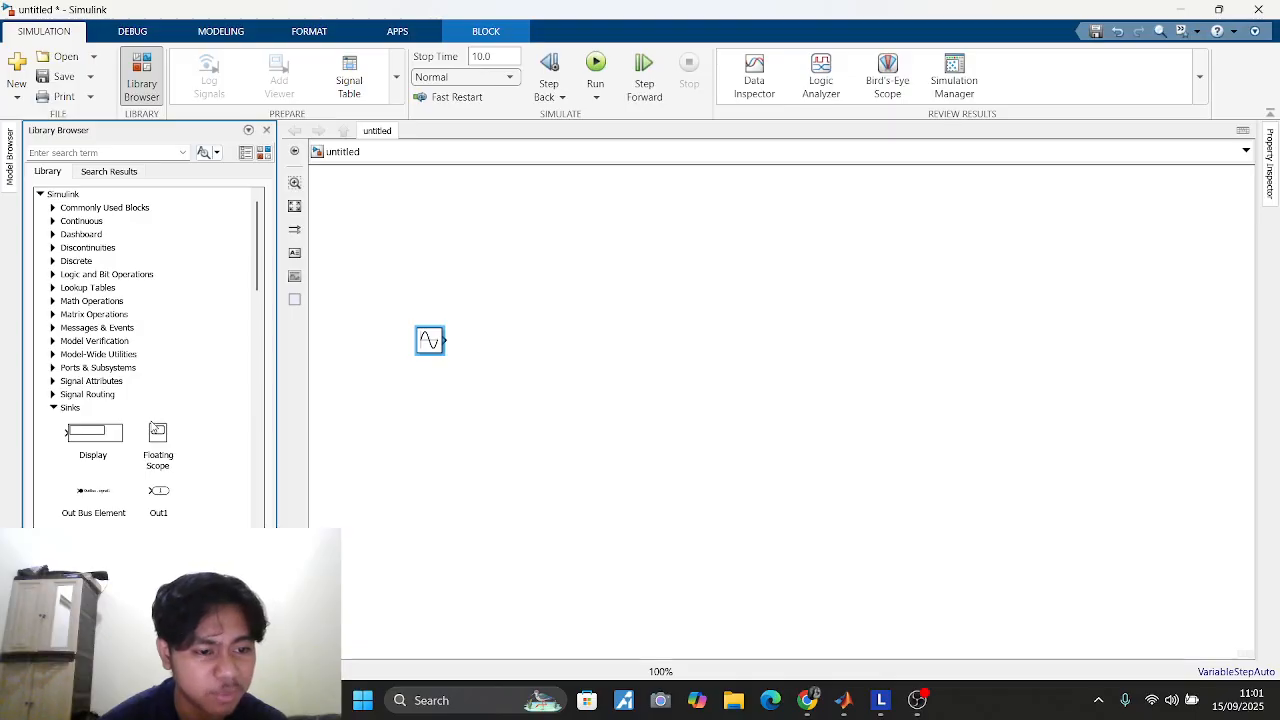
scroll(100, 400, "down", 2)
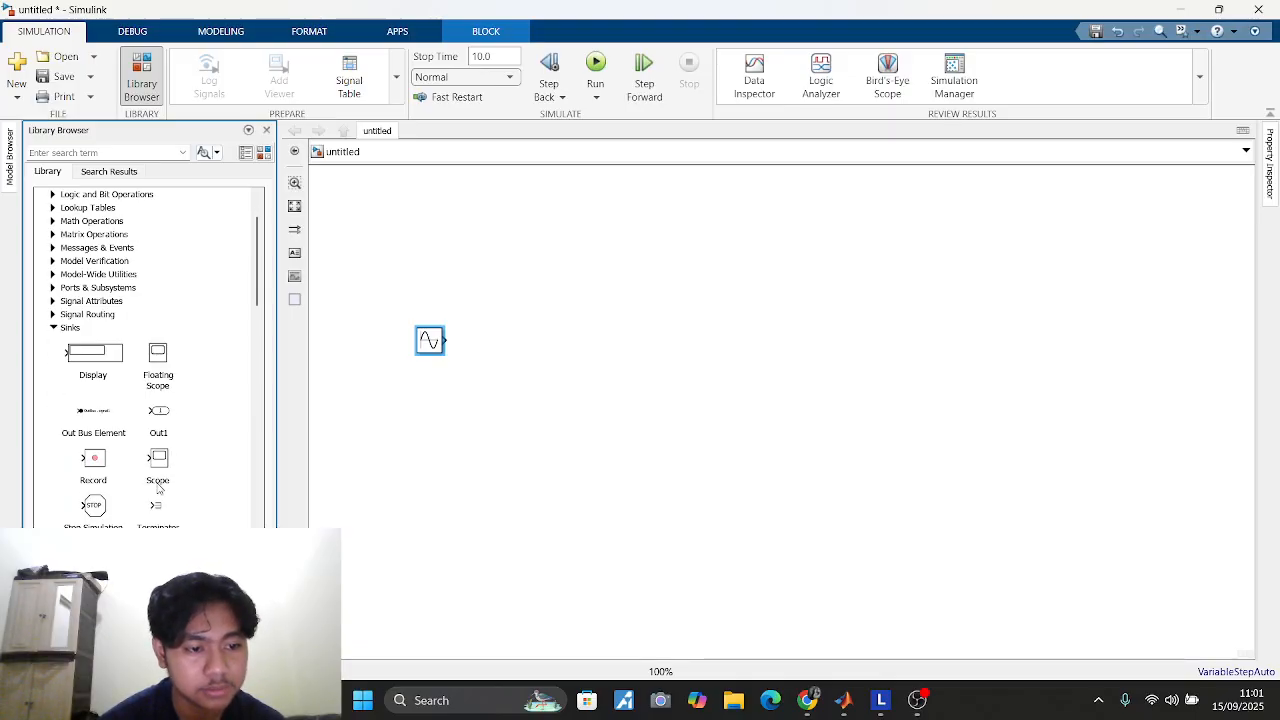
left_click_drag(157, 487, 546, 345)
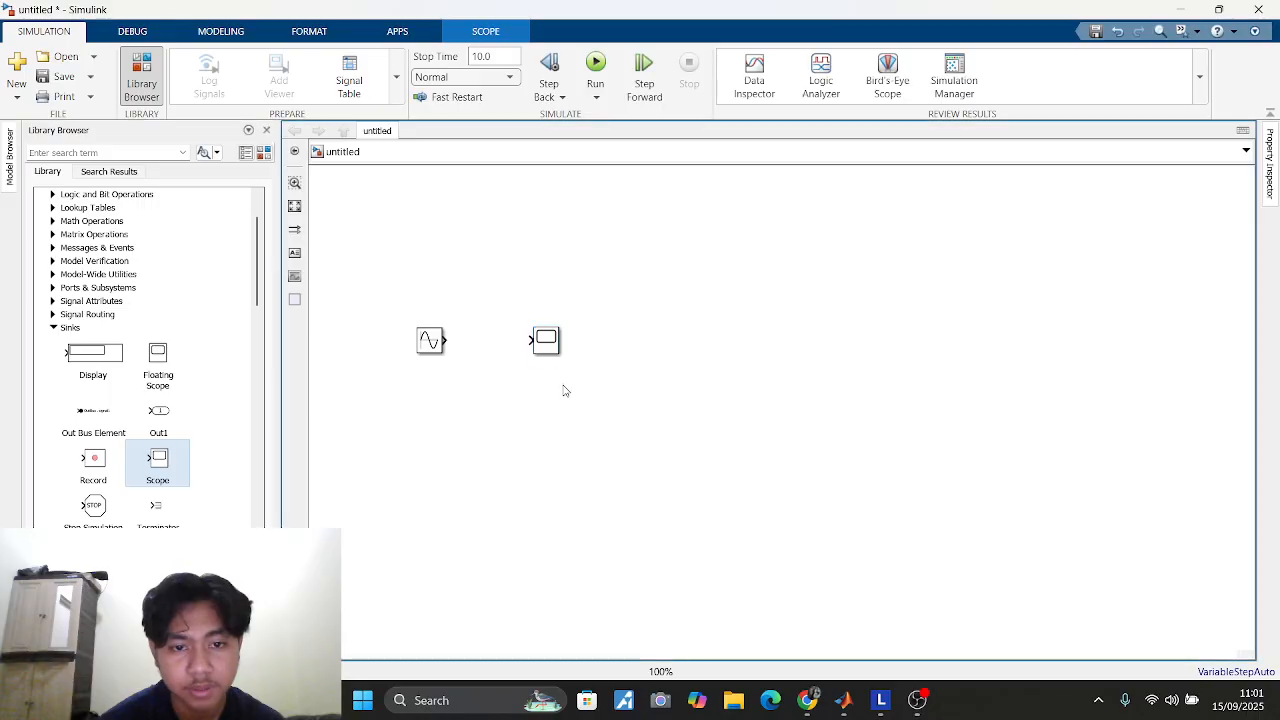
left_click(457, 375)
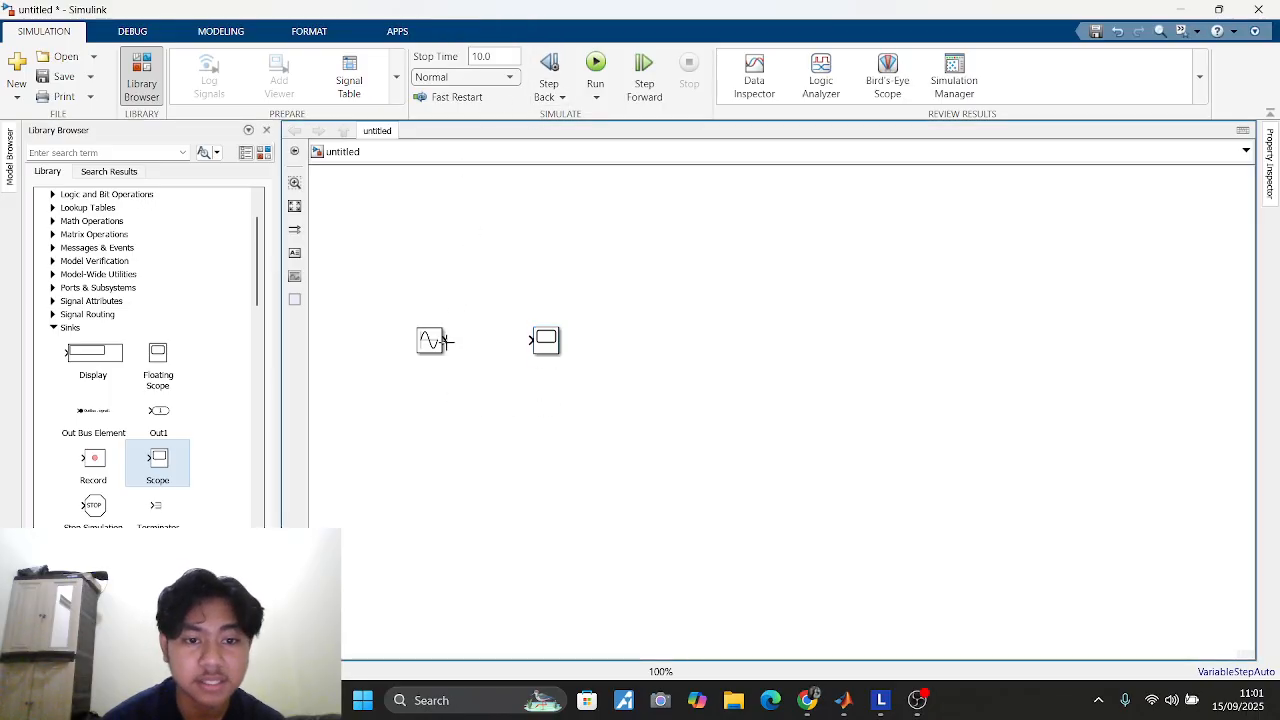
left_click_drag(447, 340, 529, 339)
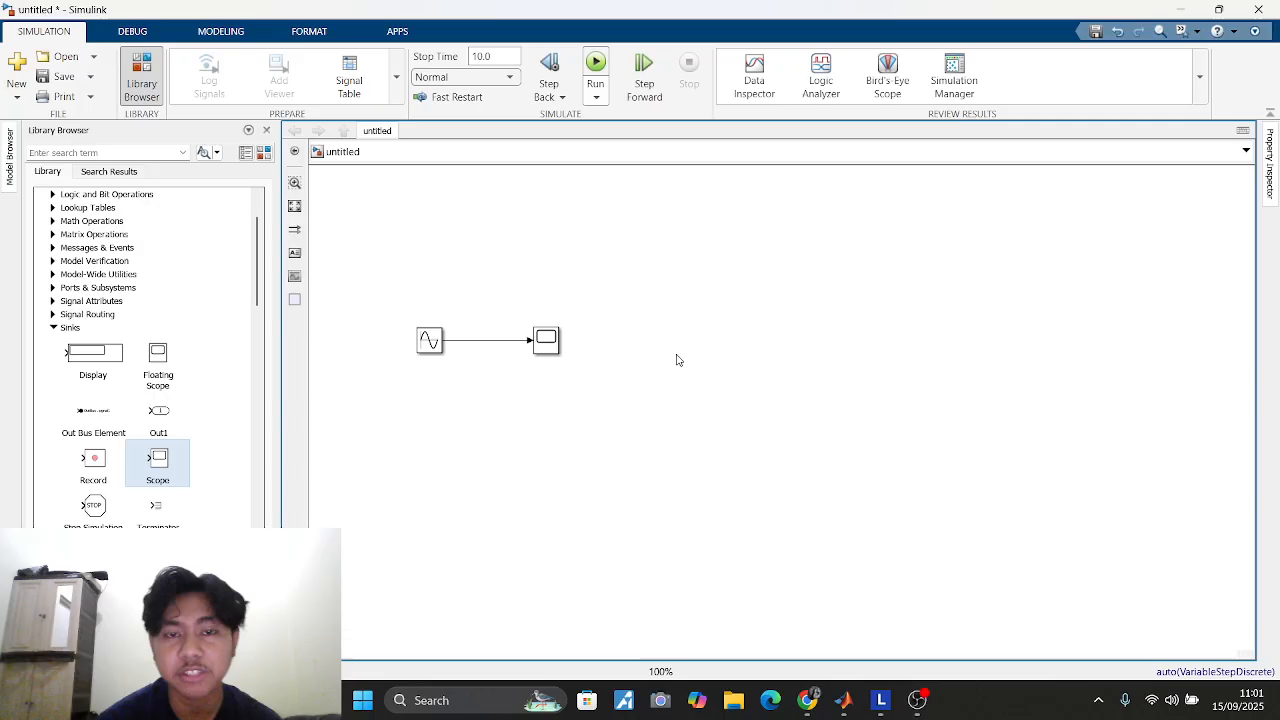
Step: View the simulated Sine Wave signal in the Scope, and close the plot window
left_click(550, 343)
double_click(555, 343)
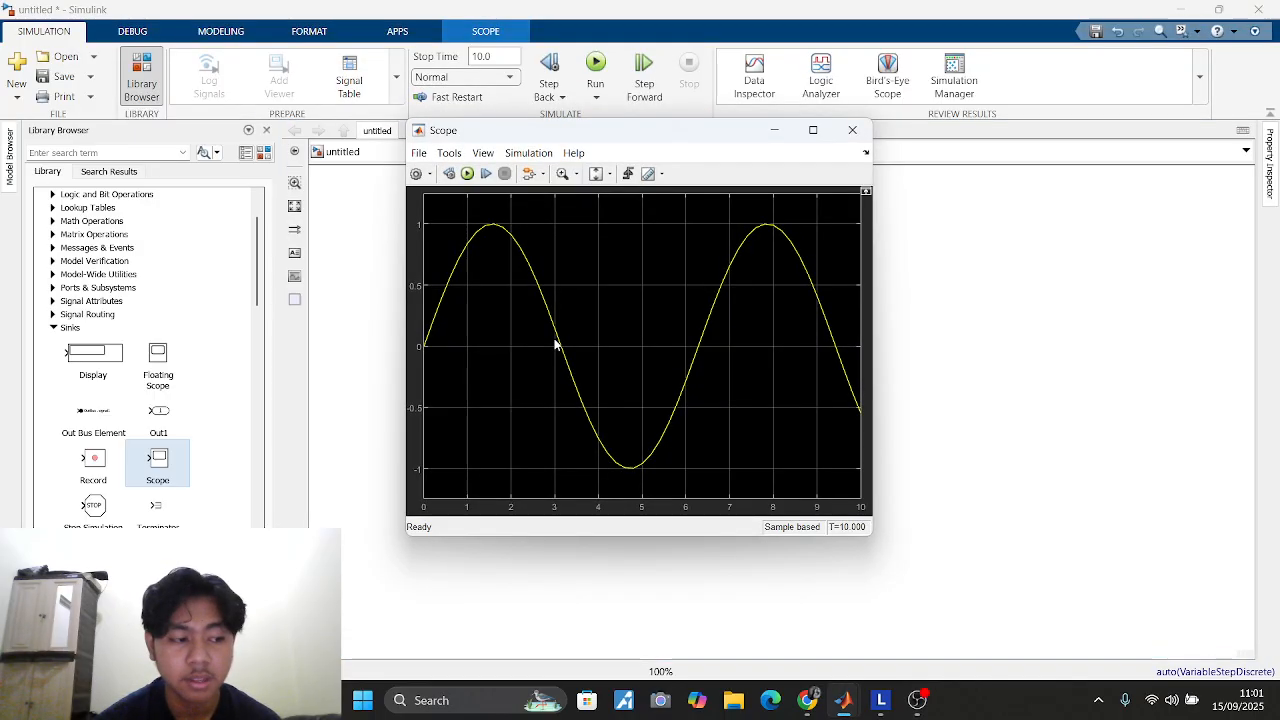
left_click(852, 130)
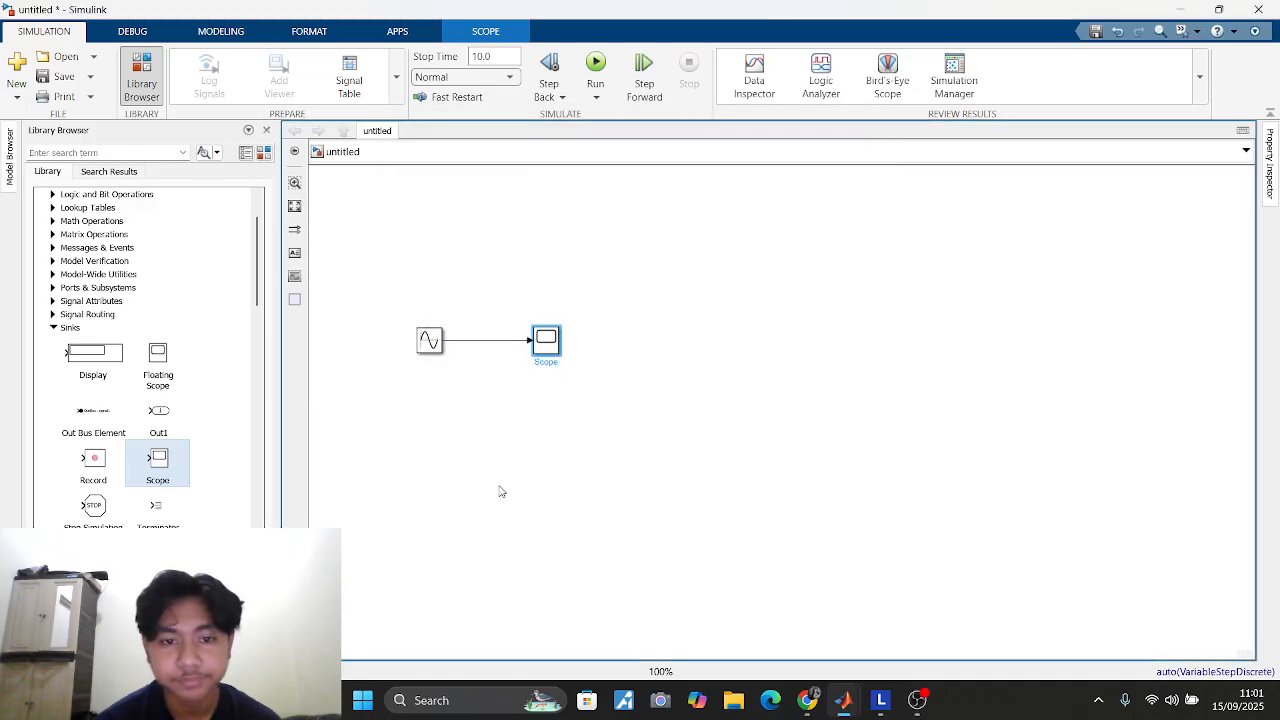
Step: Delete the signal line between the Sine Wave and Scope blocks
left_click(506, 342)
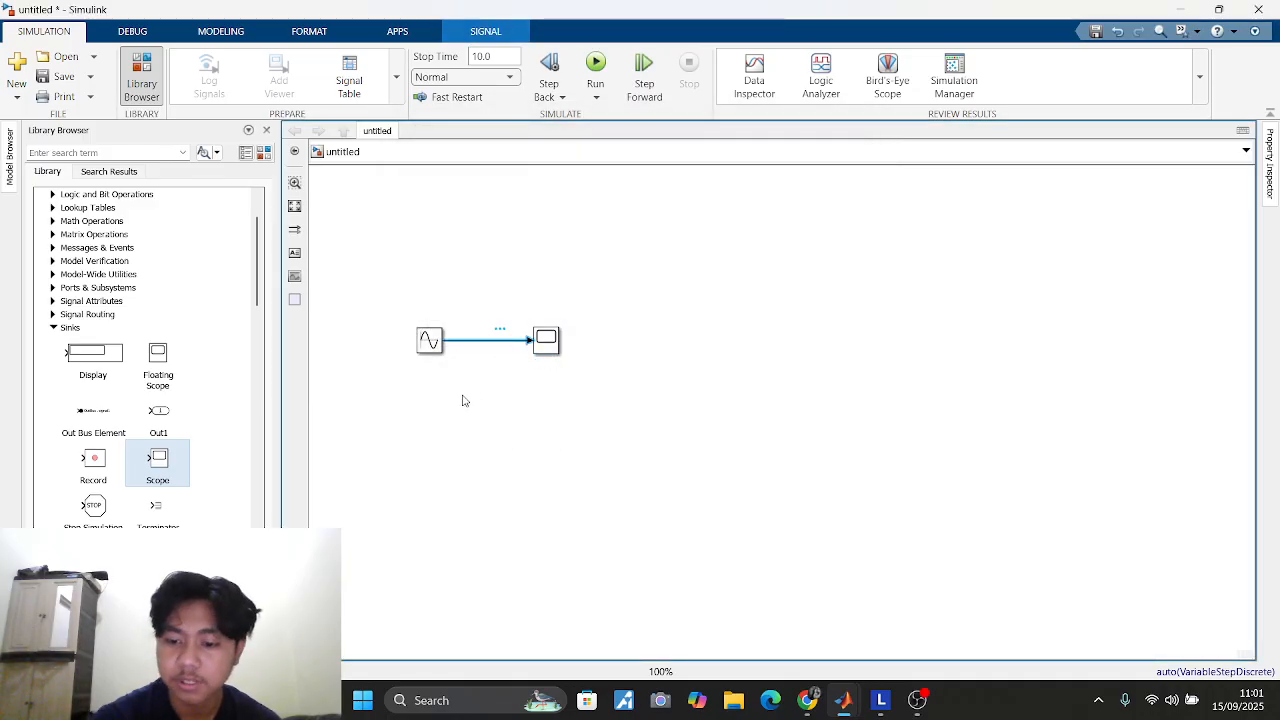
key("Delete")
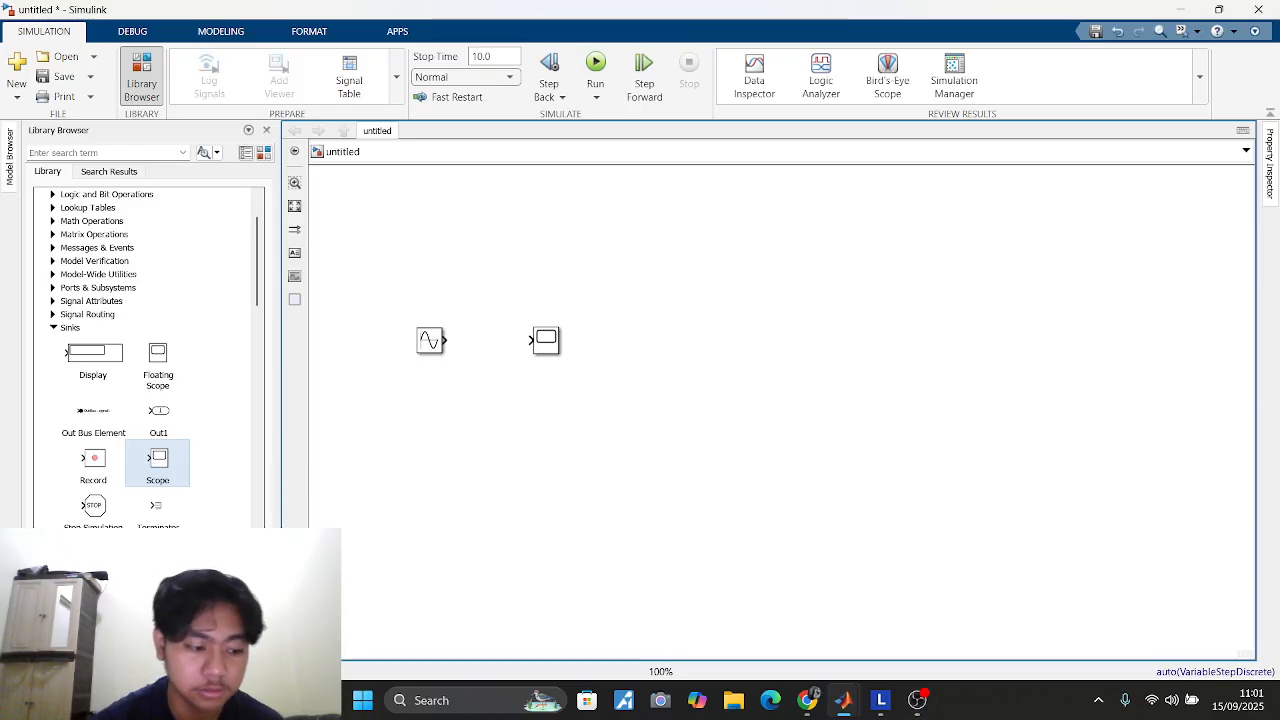
Step: Look through the blocks in the Simulink Sources and Commonly Used Blocks libraries
left_click(54, 327)
scroll(100, 410, "down", 5)
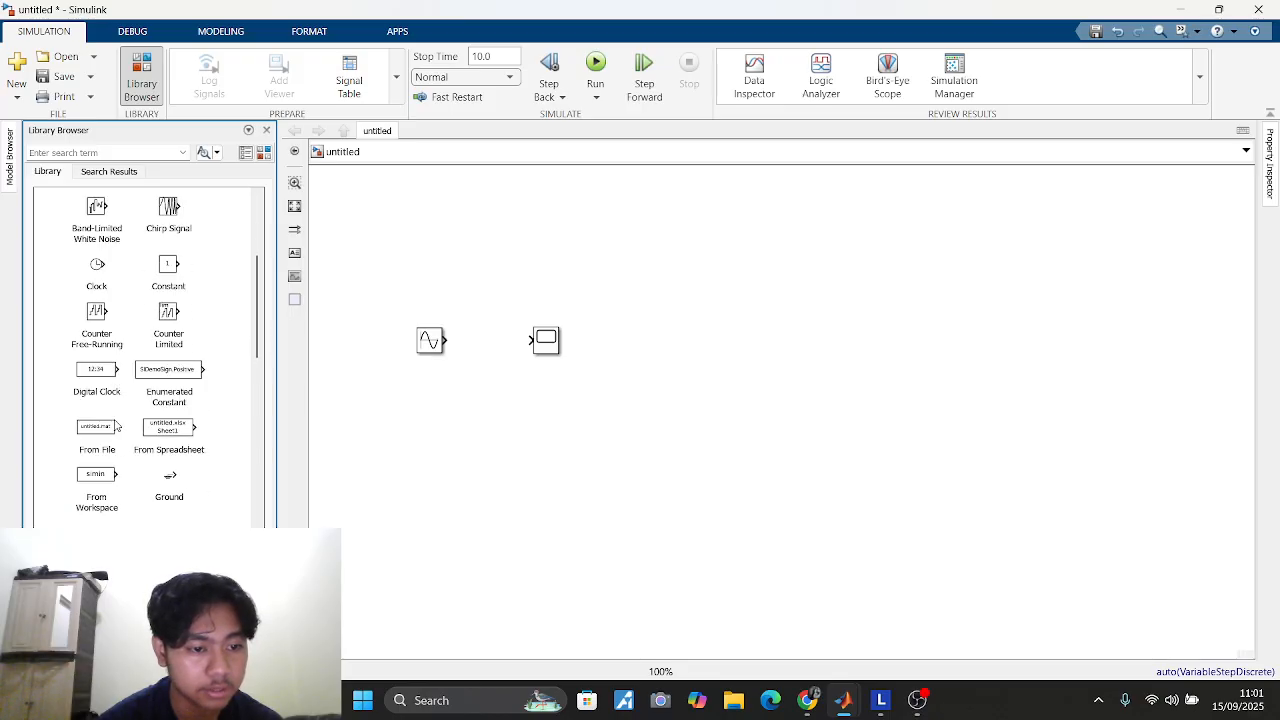
scroll(118, 422, "up", 5)
left_click(54, 421)
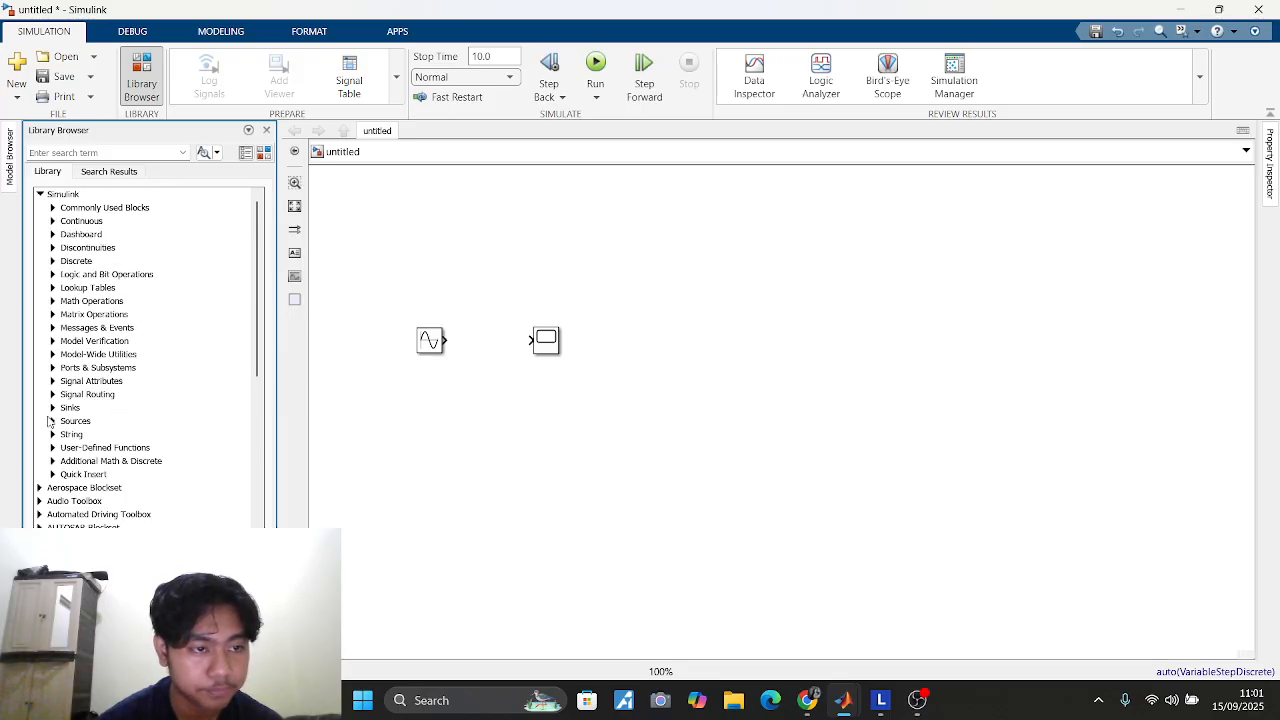
left_click(53, 208)
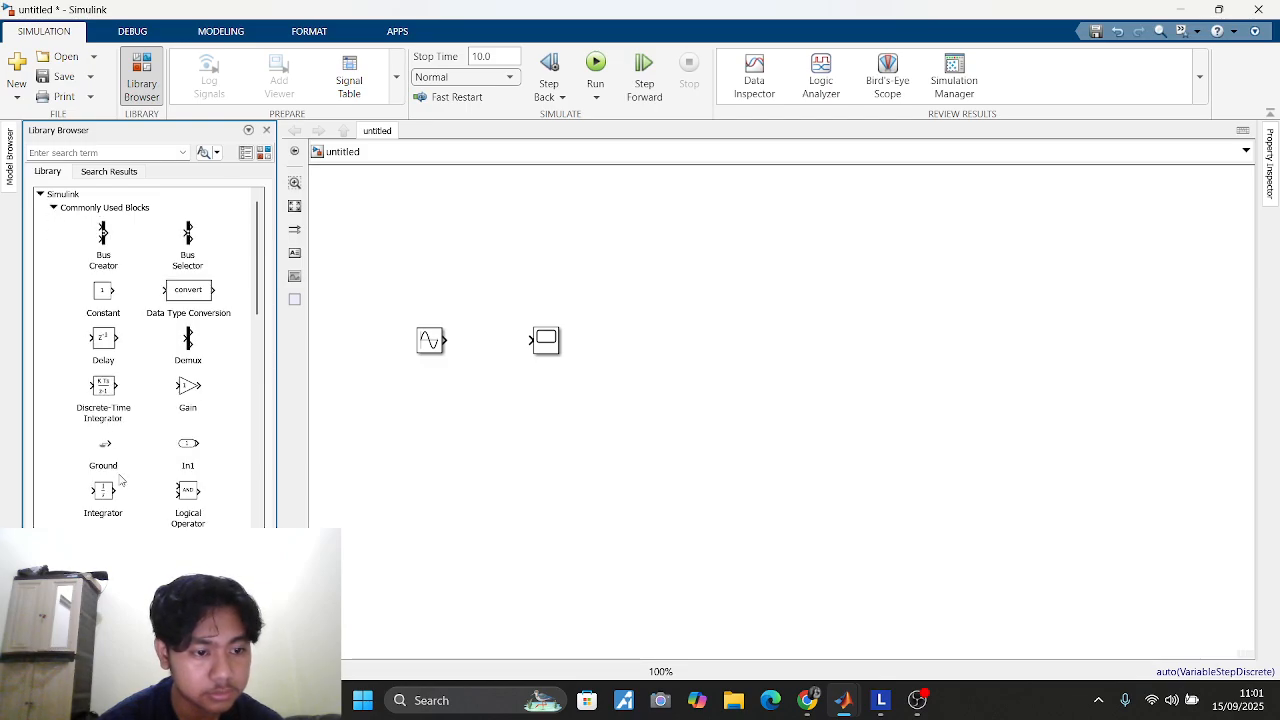
scroll(120, 480, "down", 3)
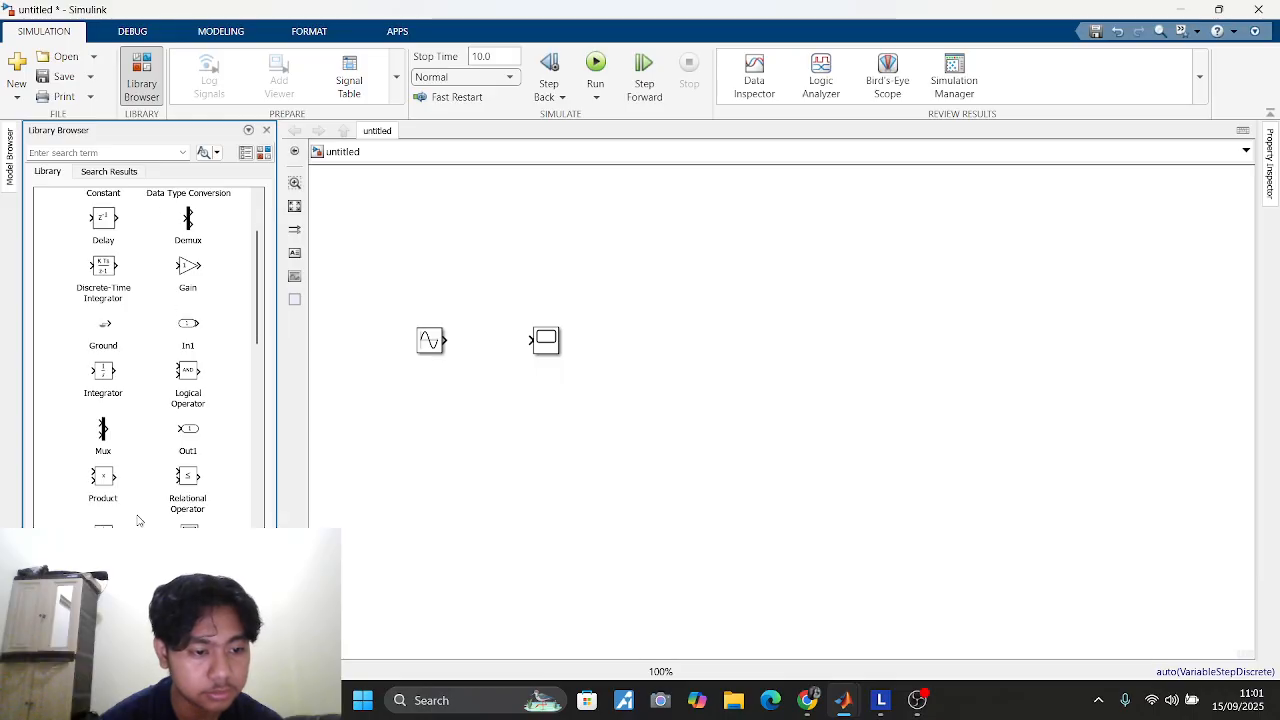
scroll(138, 519, "down", 3)
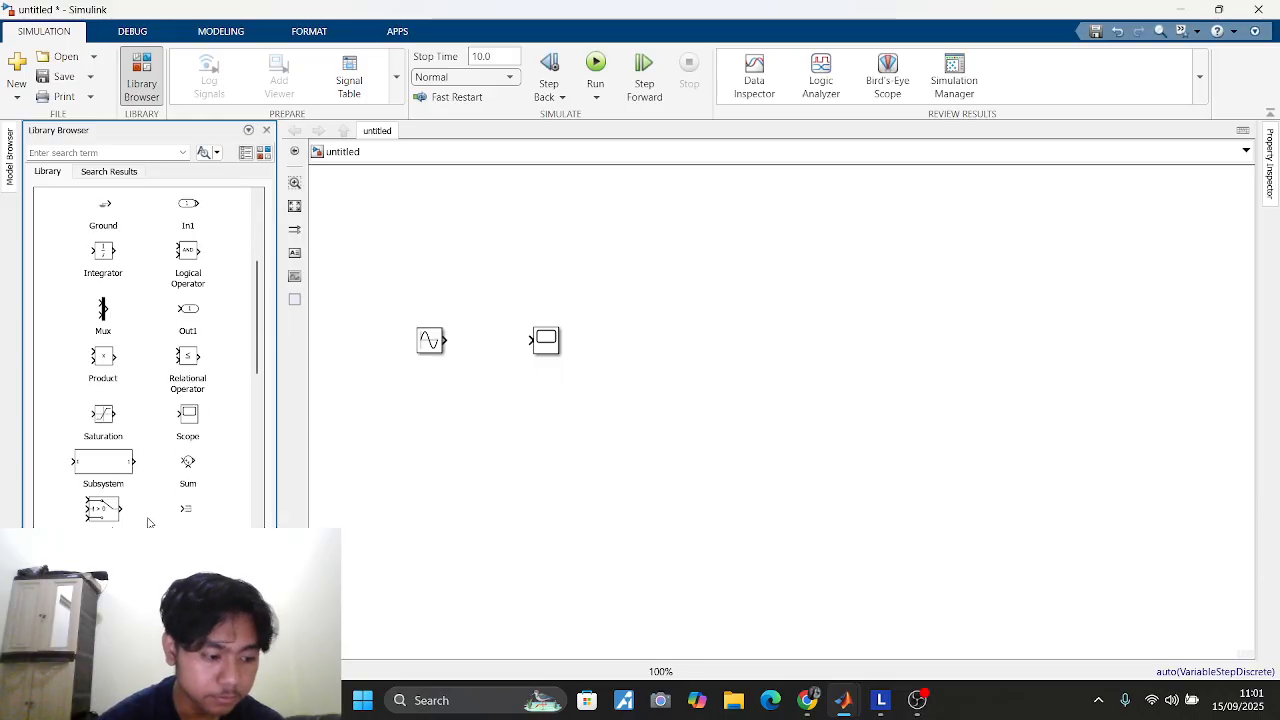
scroll(120, 400, "up", 6)
left_click(53, 208)
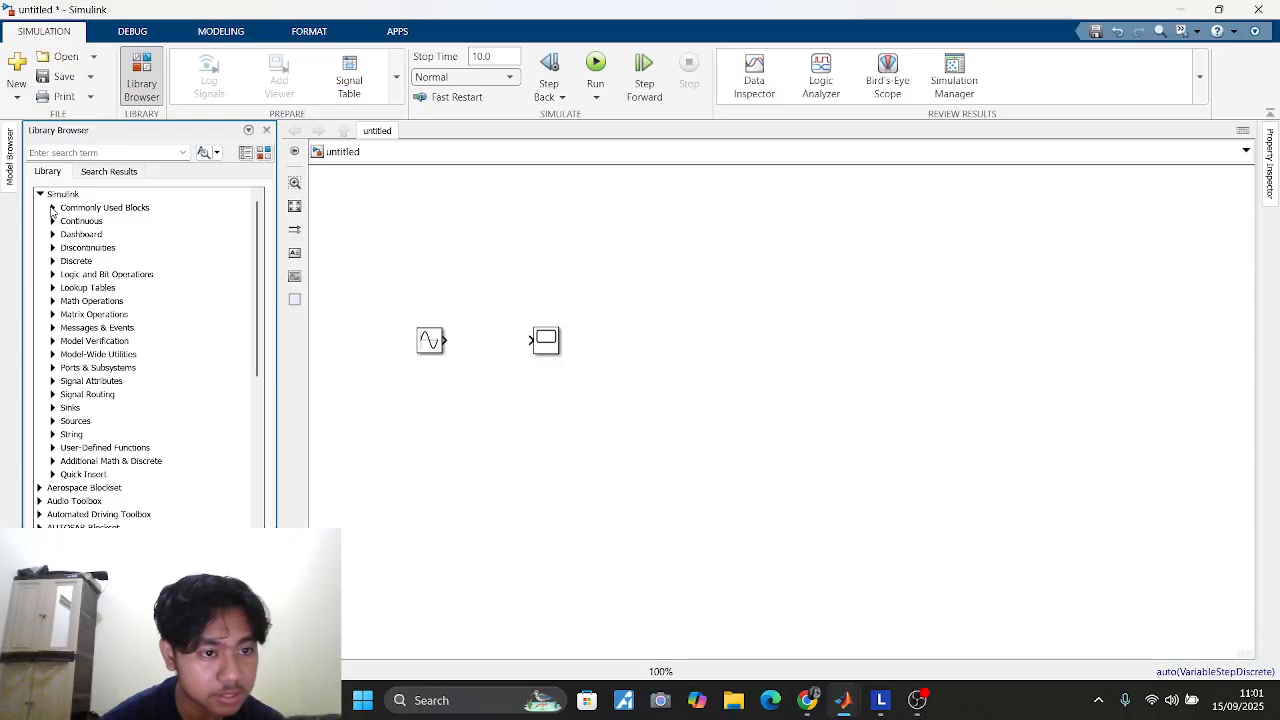
Step: Examine the blocks offered in the Sinks, Sources and String libraries
left_click(50, 409)
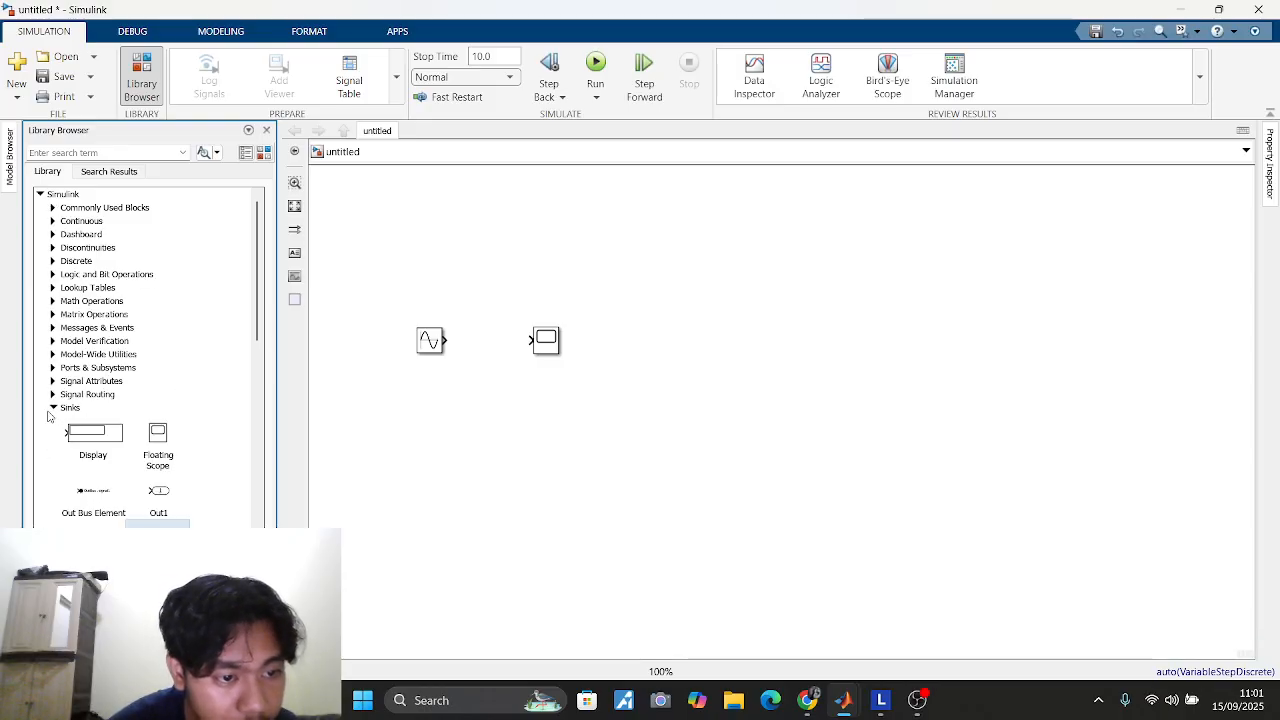
scroll(150, 430, "down", 3)
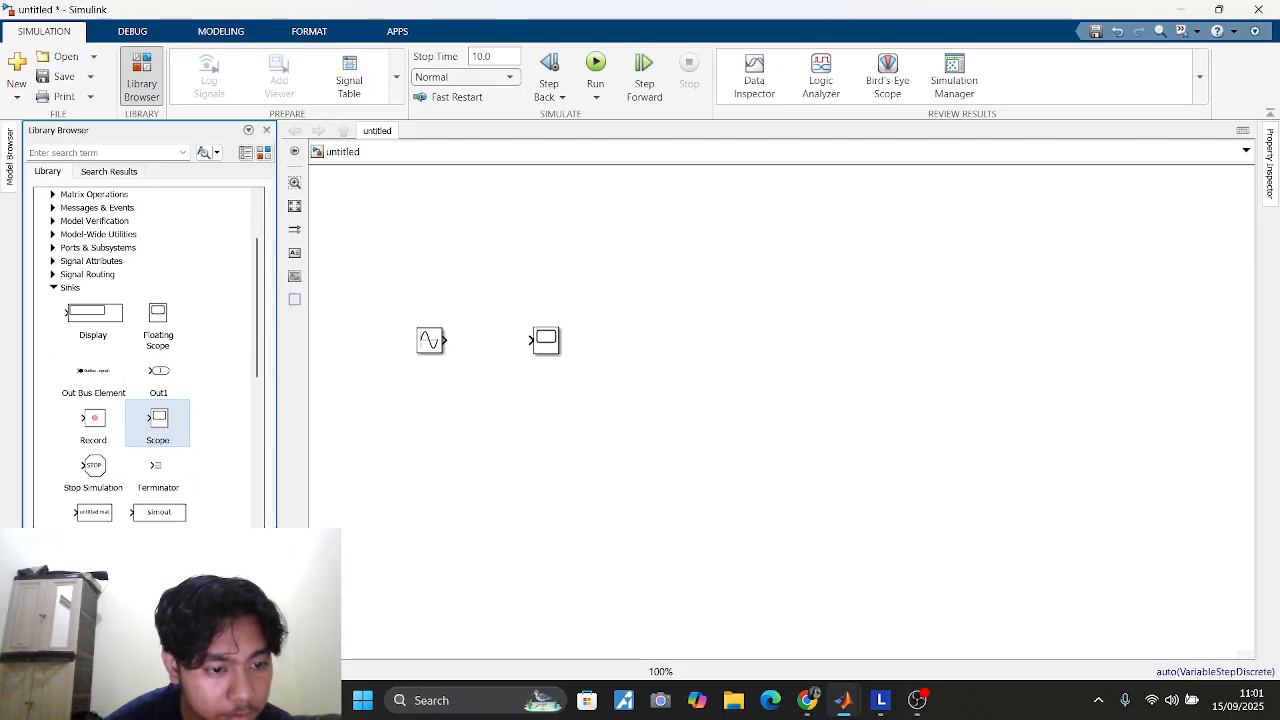
scroll(155, 489, "down", 12)
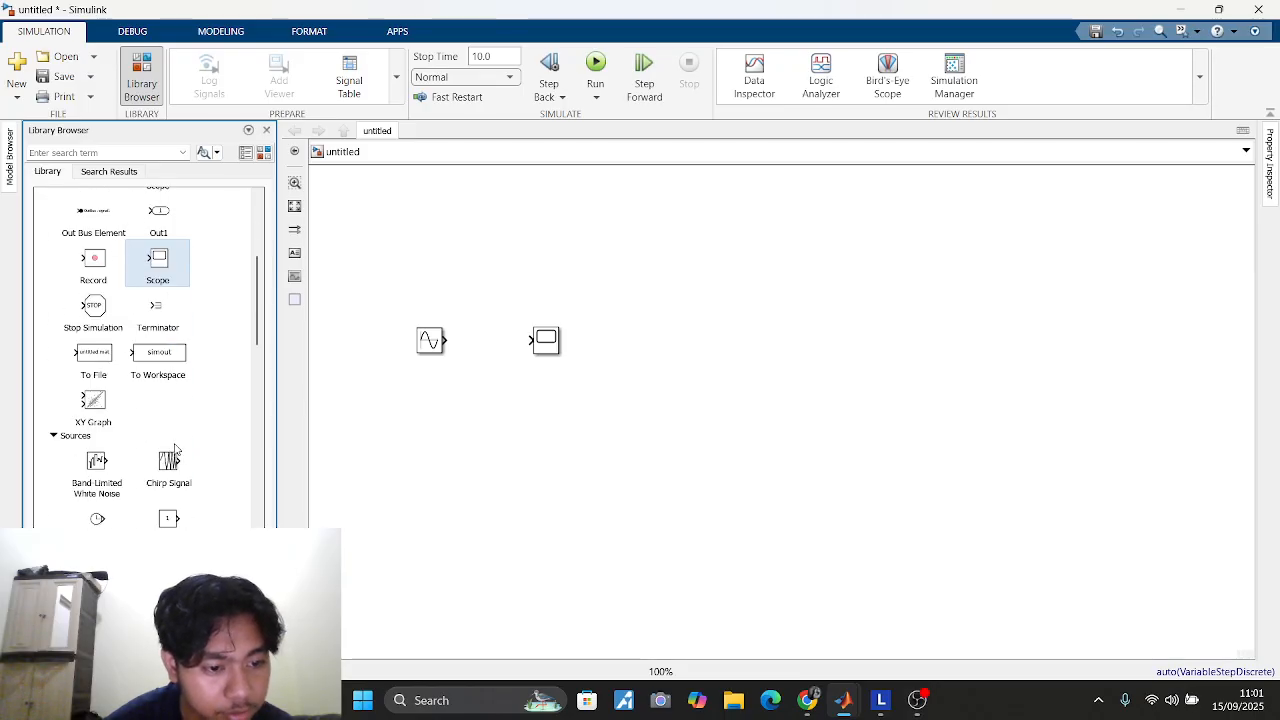
scroll(155, 489, "down", 10)
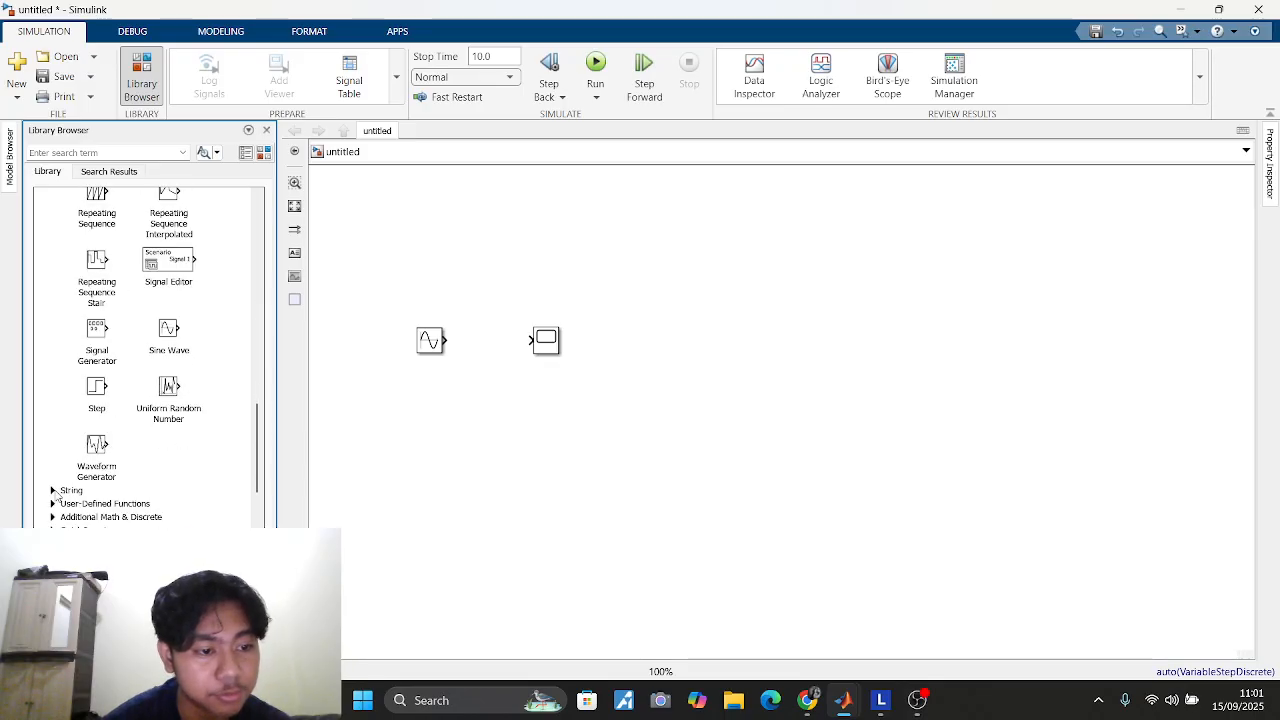
left_click(53, 490)
scroll(75, 440, "down", 2)
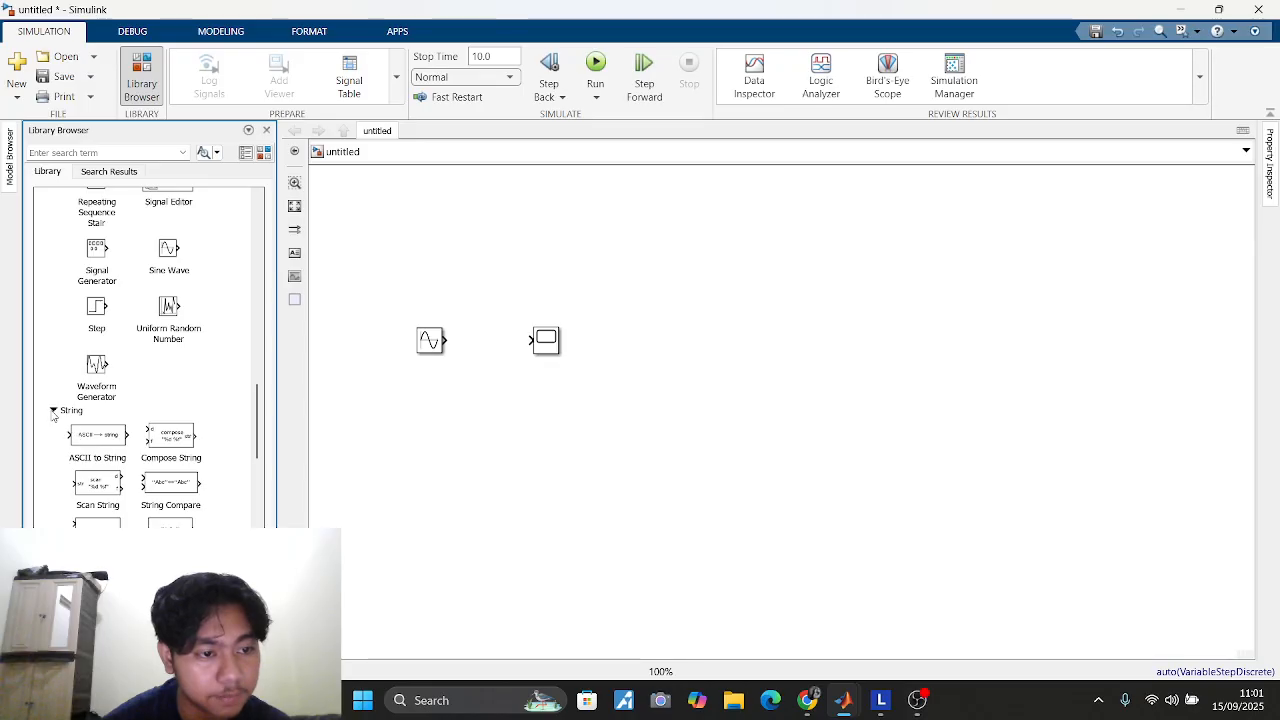
left_click(53, 411)
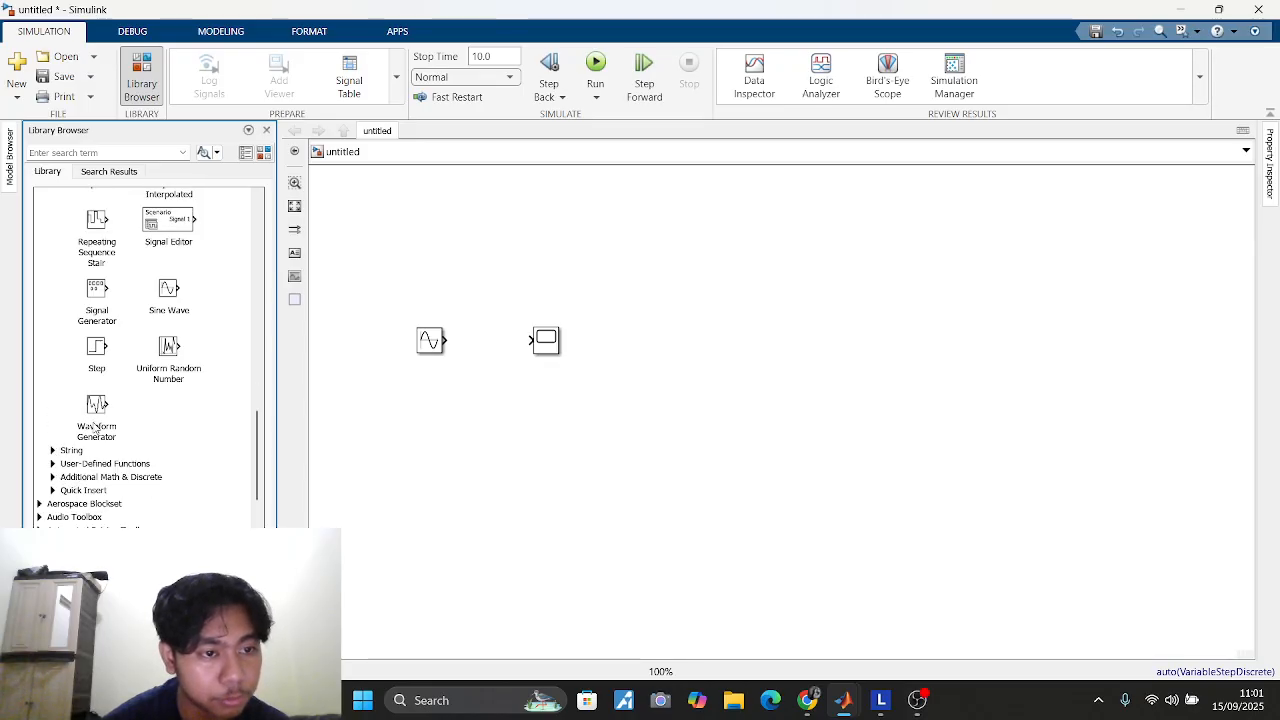
scroll(90, 438, "up", 5)
scroll(125, 435, "up", 5)
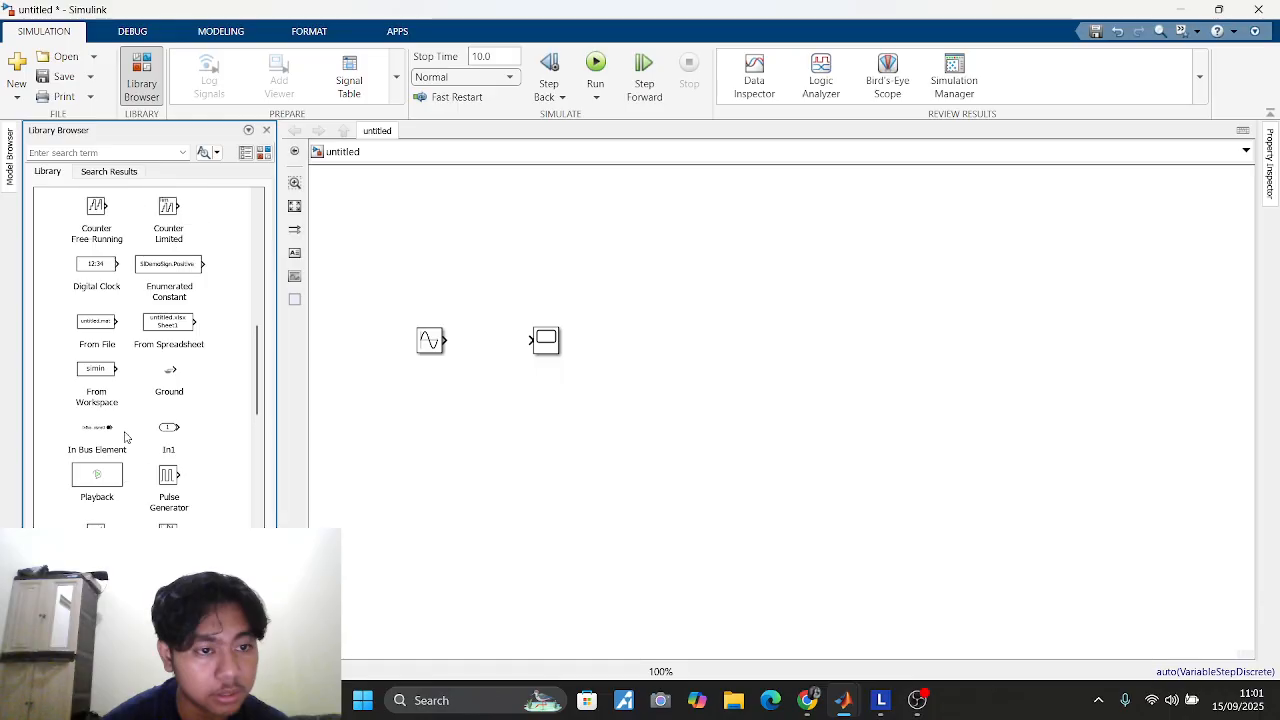
scroll(138, 447, "up", 6)
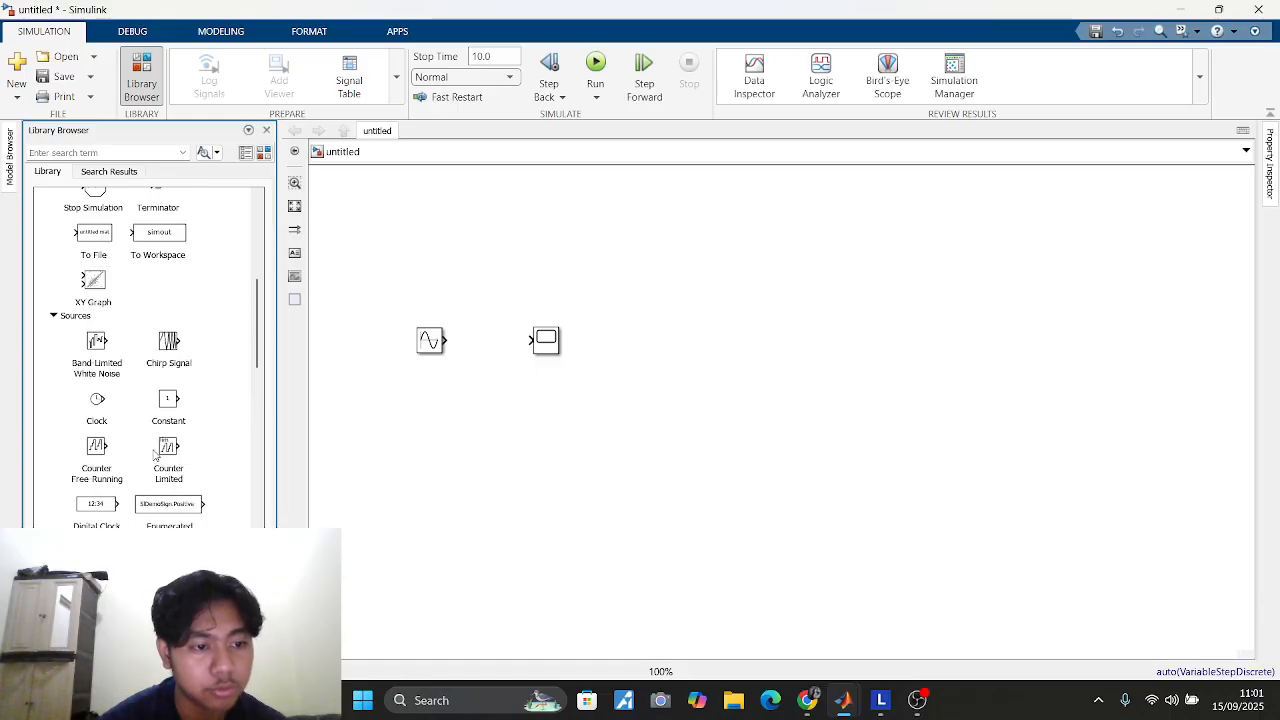
scroll(108, 470, "up", 2)
scroll(110, 472, "up", 1)
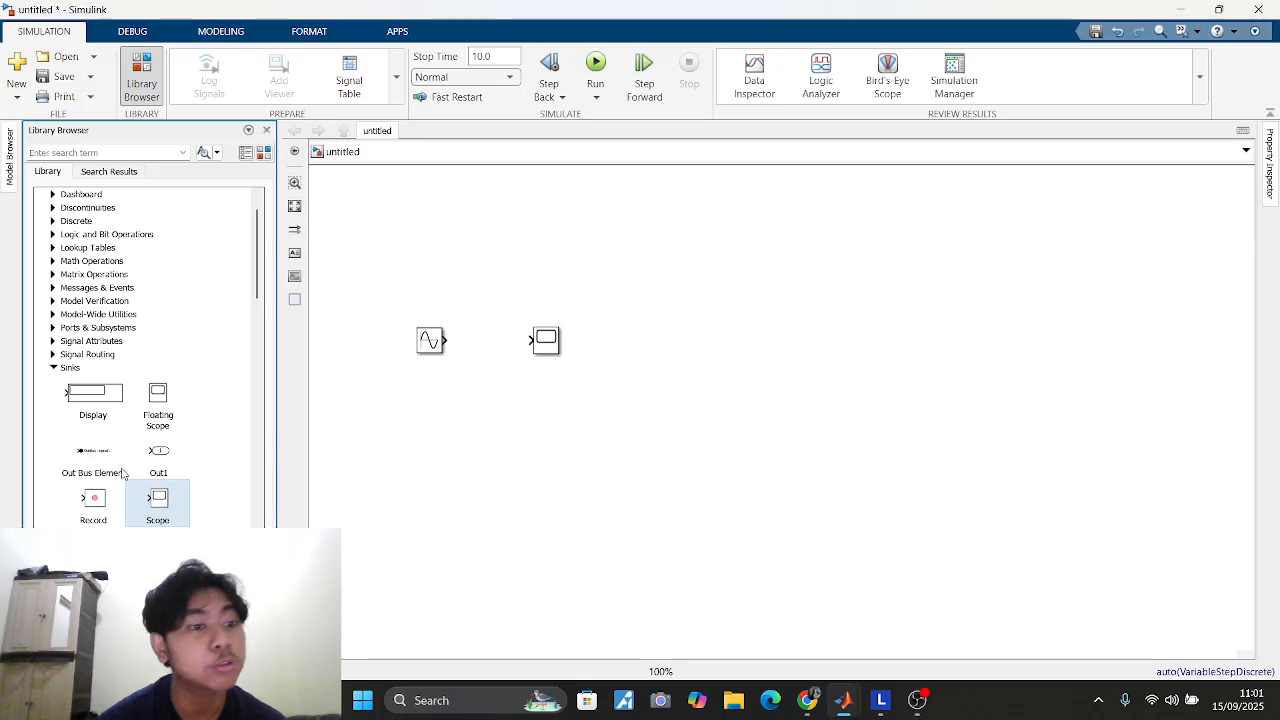
scroll(124, 510, "up", 1)
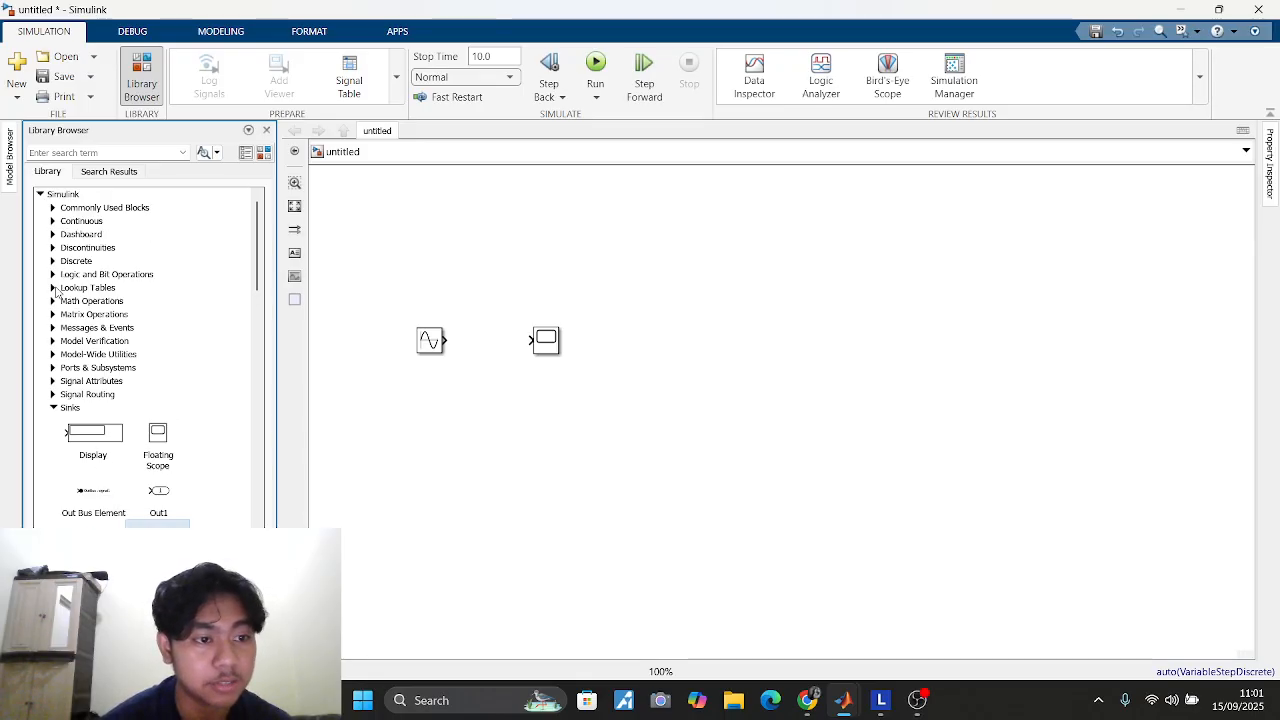
Step: Add a Gain, a Mux and a Demux block to the model from the Commonly Used Blocks library
left_click(53, 221)
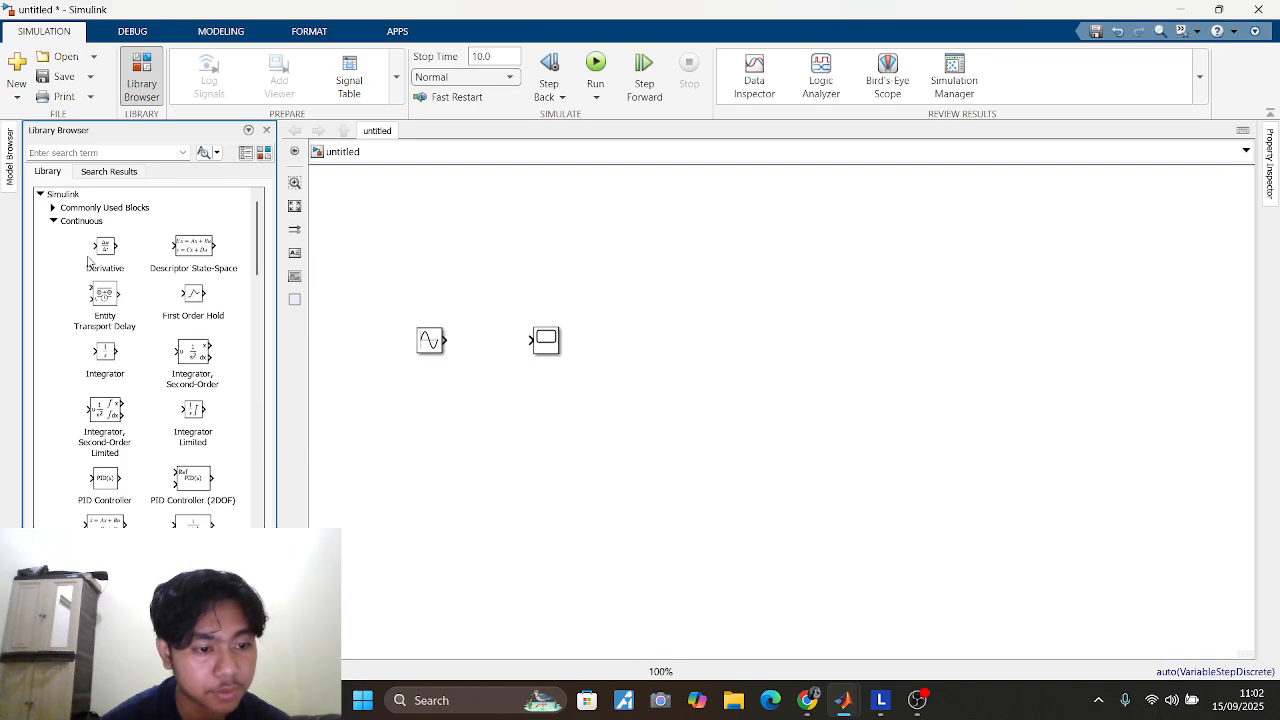
left_click(54, 221)
left_click(54, 208)
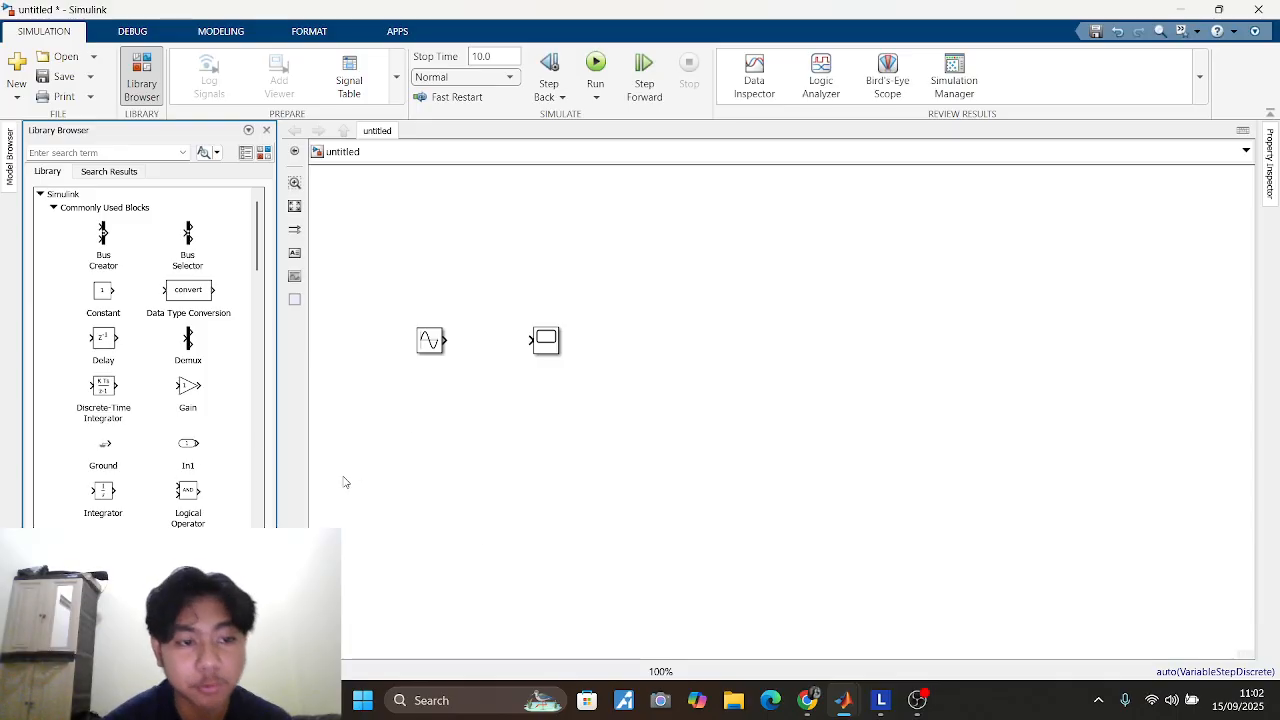
left_click_drag(181, 396, 512, 436)
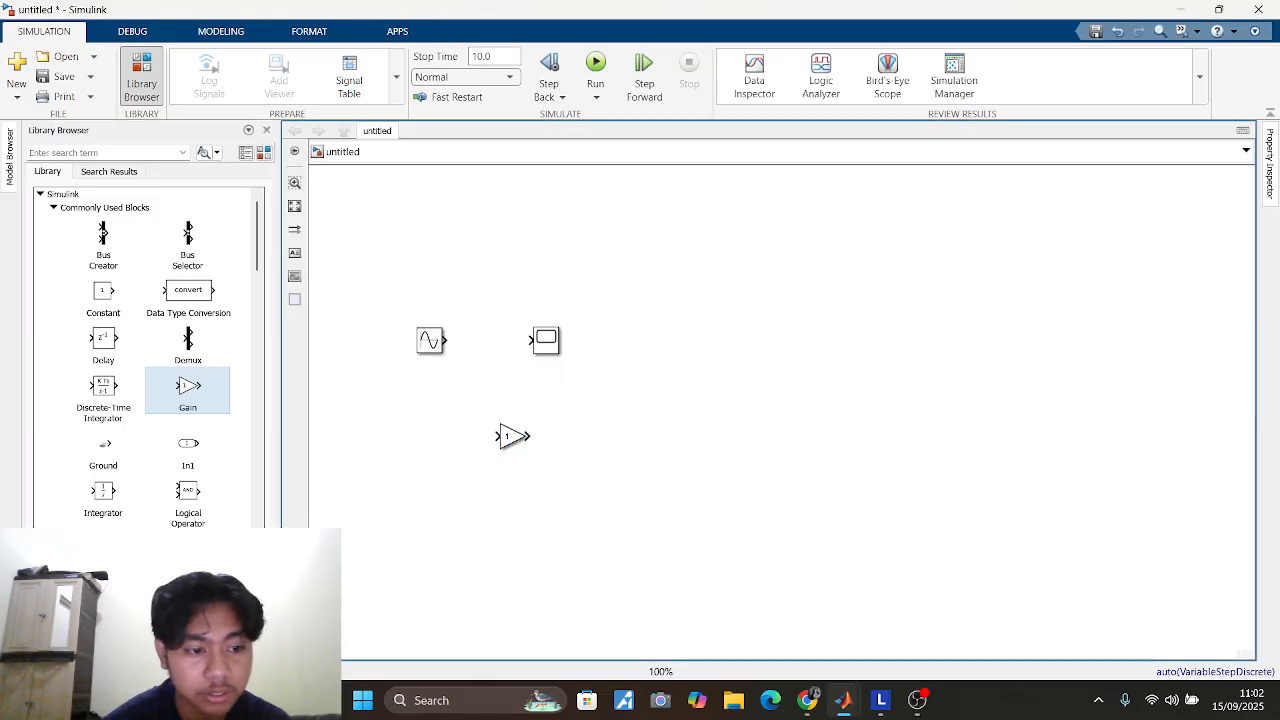
left_click_drag(188, 340, 460, 498)
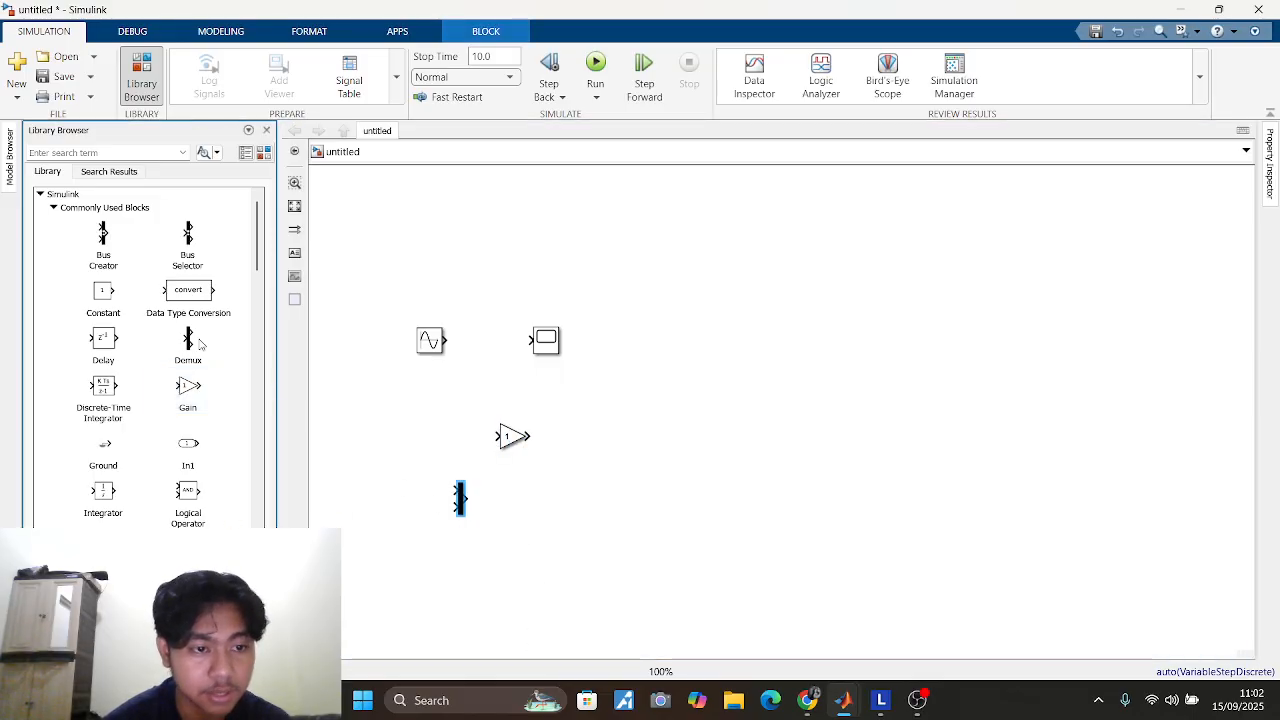
left_click_drag(188, 340, 571, 503)
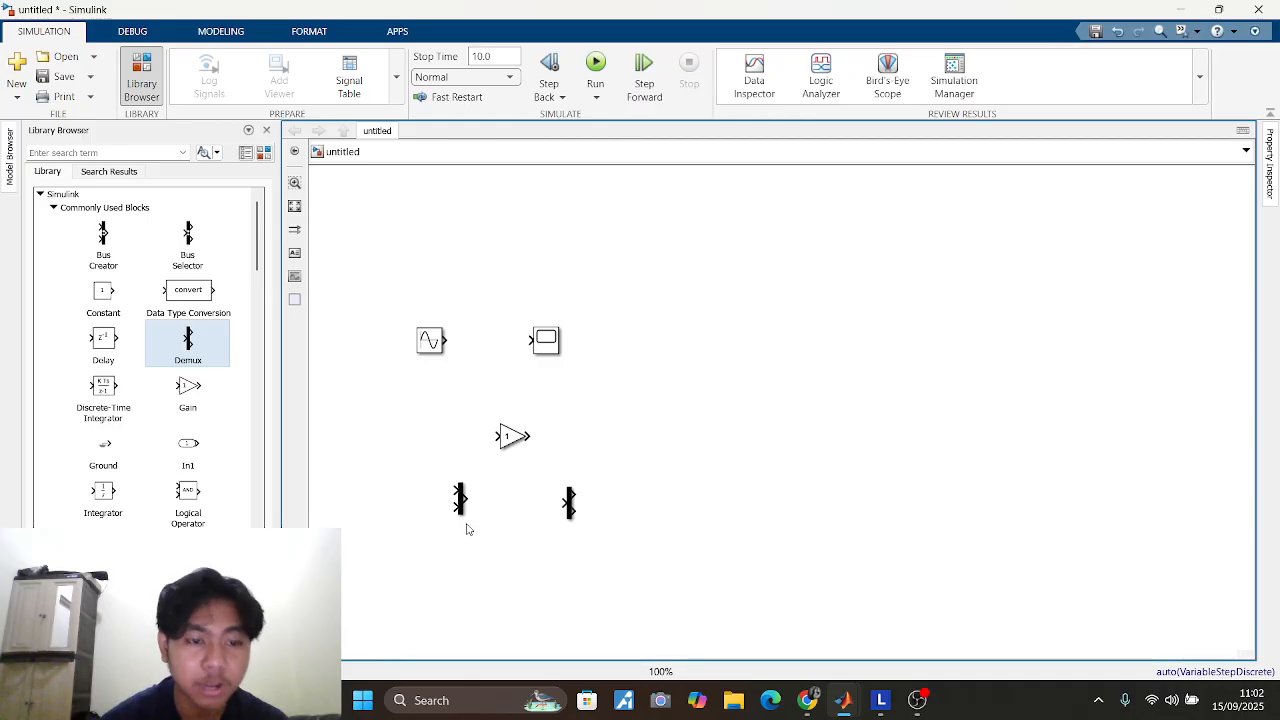
scroll(135, 499, "down", 3)
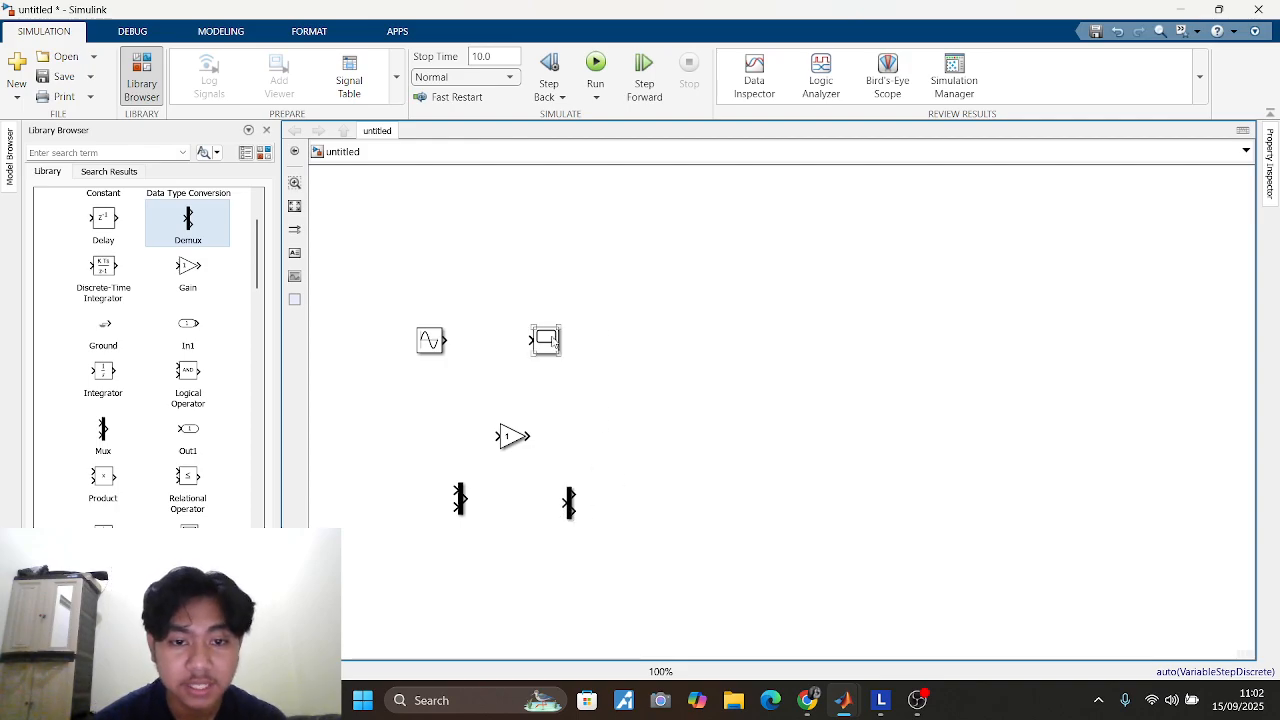
Step: Arrange the Gain, Mux and Scope blocks in a row after the Sine Wave, leaving room between Mux and Scope
left_click_drag(558, 345, 689, 347)
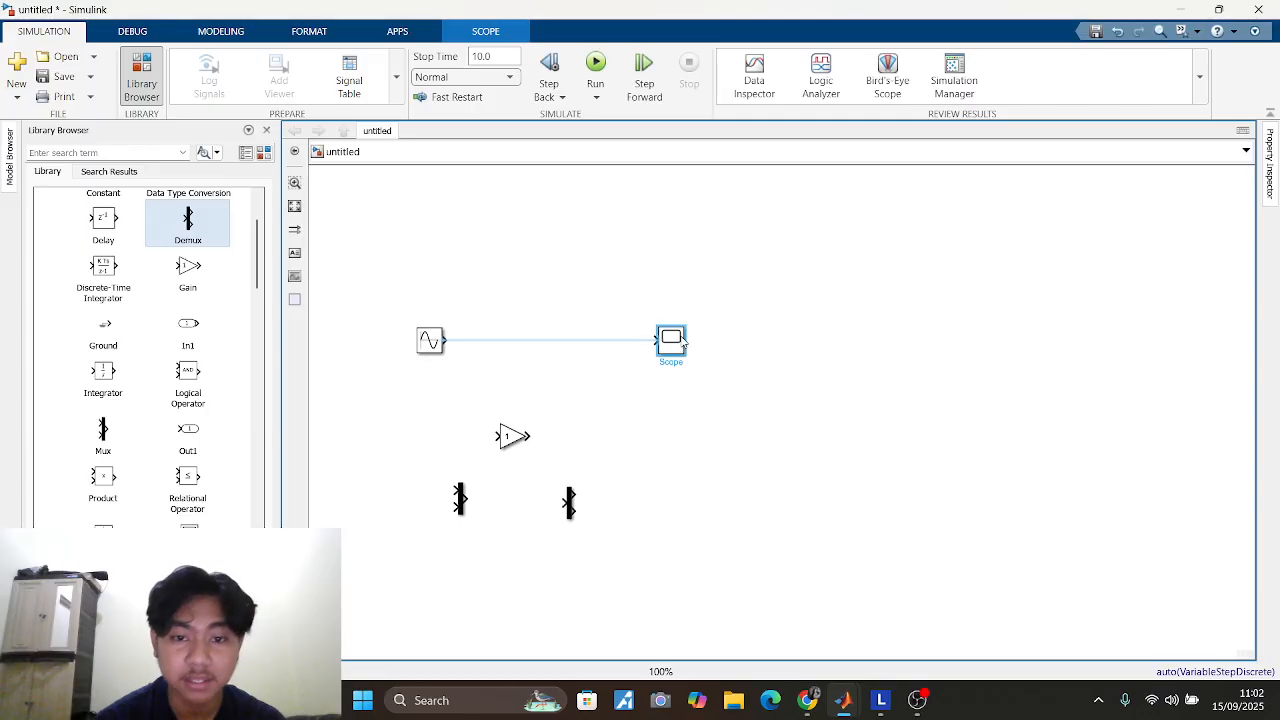
left_click(864, 424)
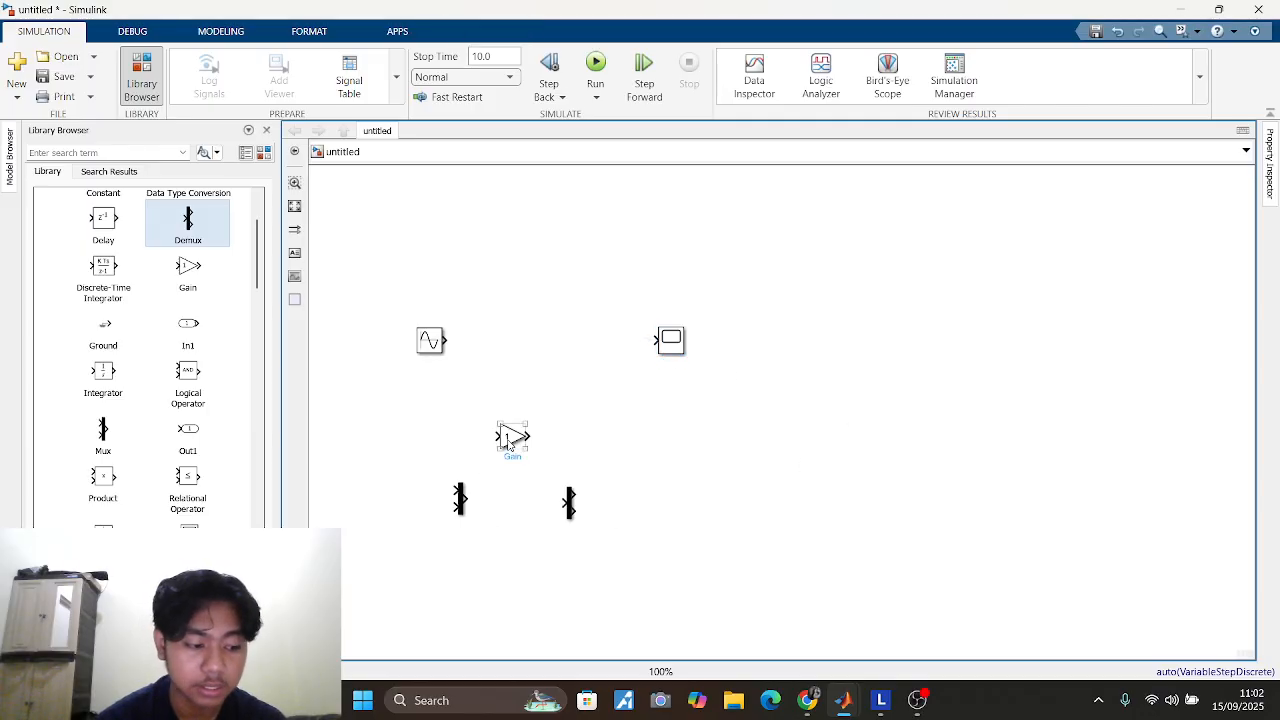
left_click_drag(508, 440, 510, 343)
left_click(495, 440)
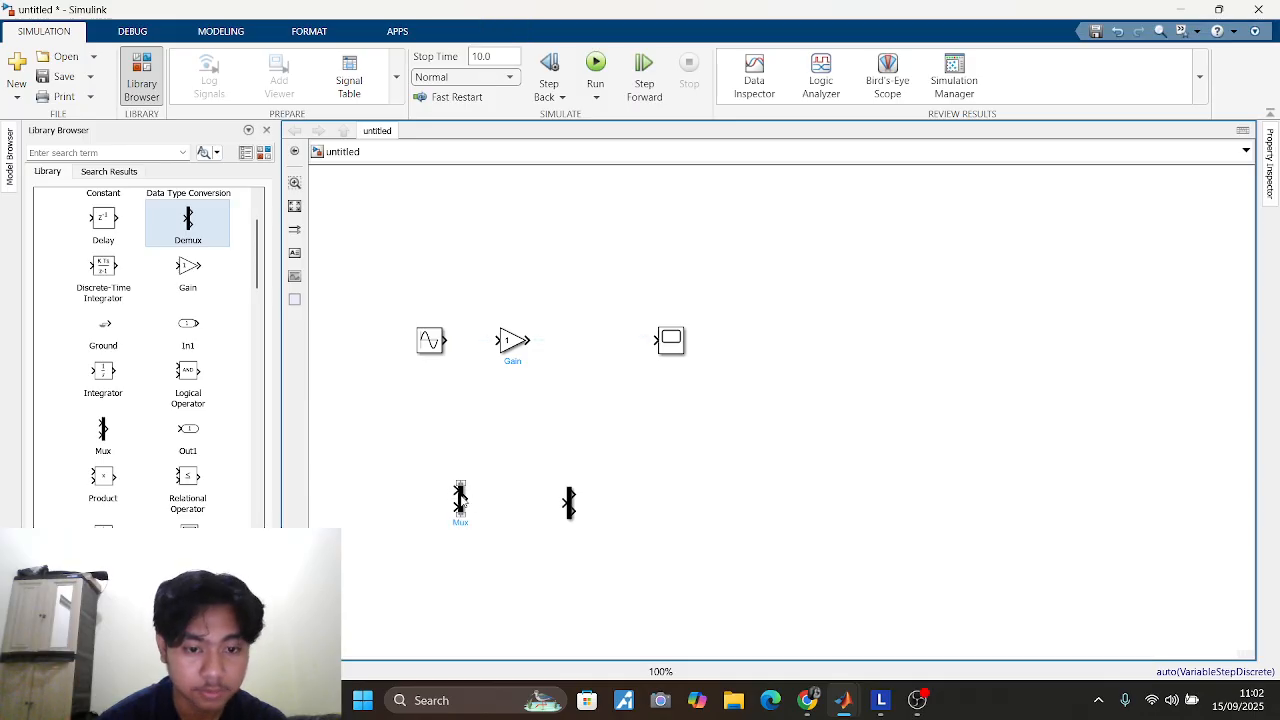
left_click_drag(462, 503, 801, 333)
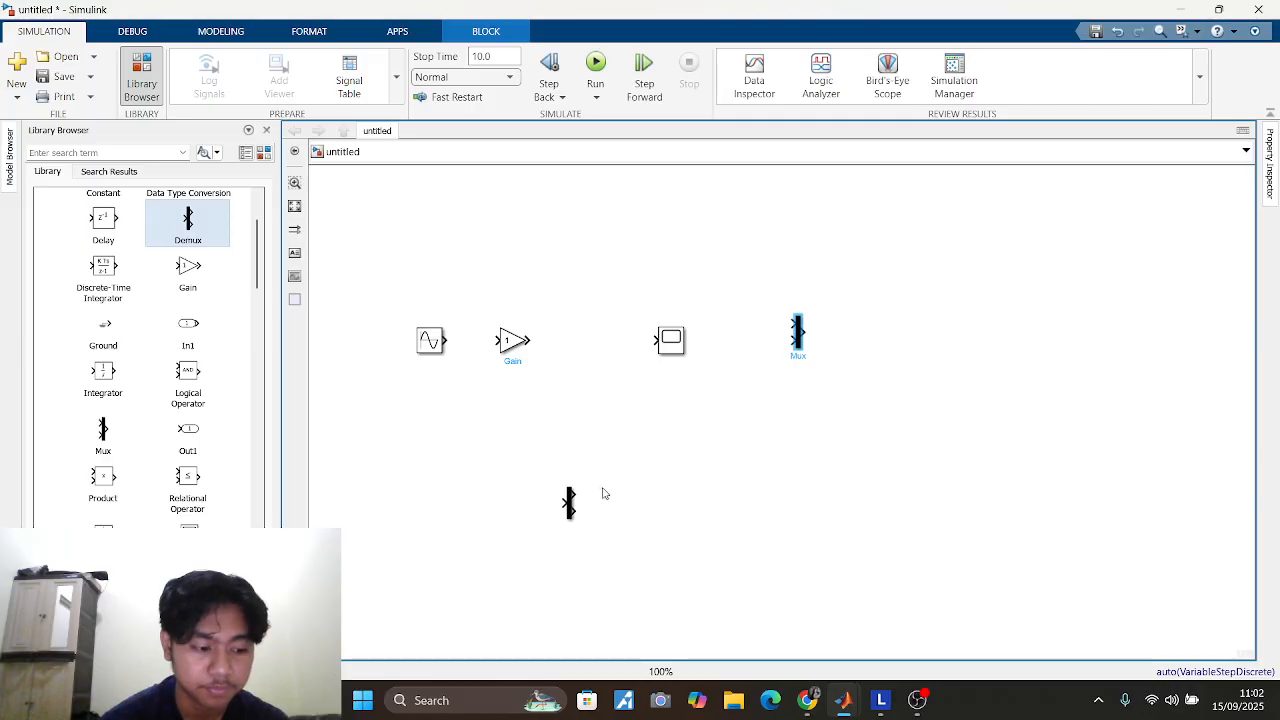
left_click_drag(682, 344, 924, 340)
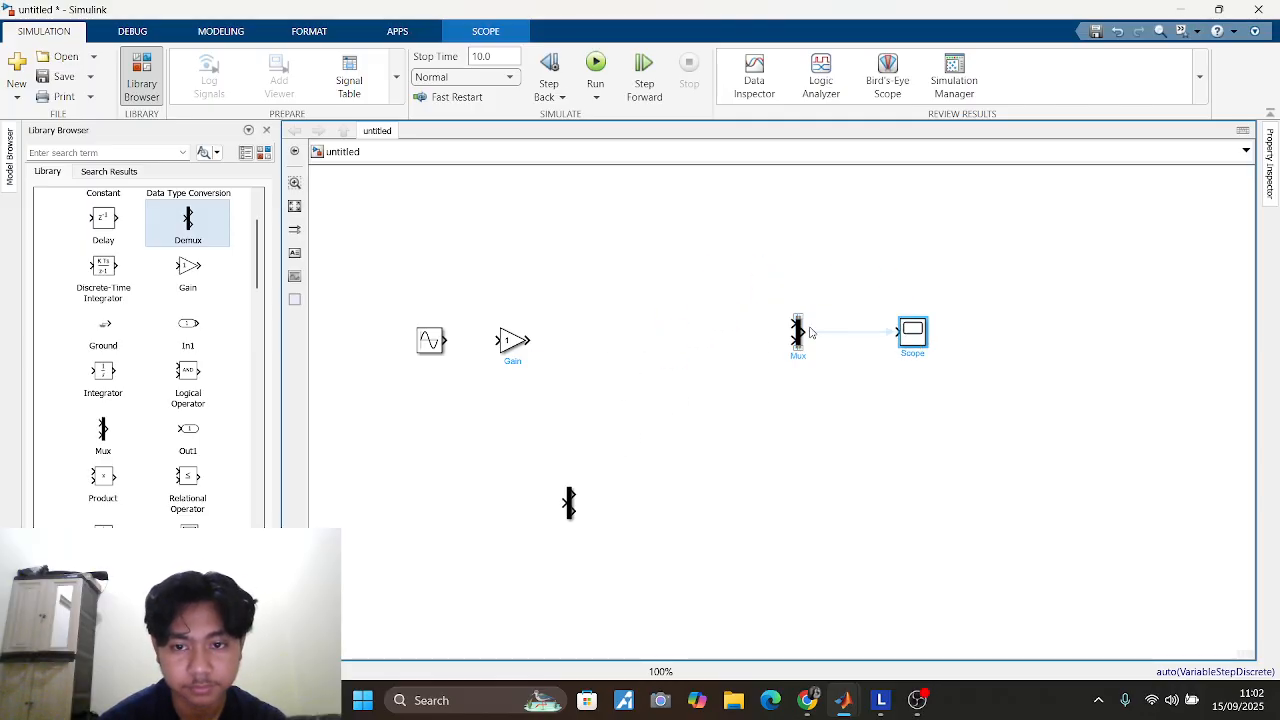
left_click_drag(800, 336, 658, 343)
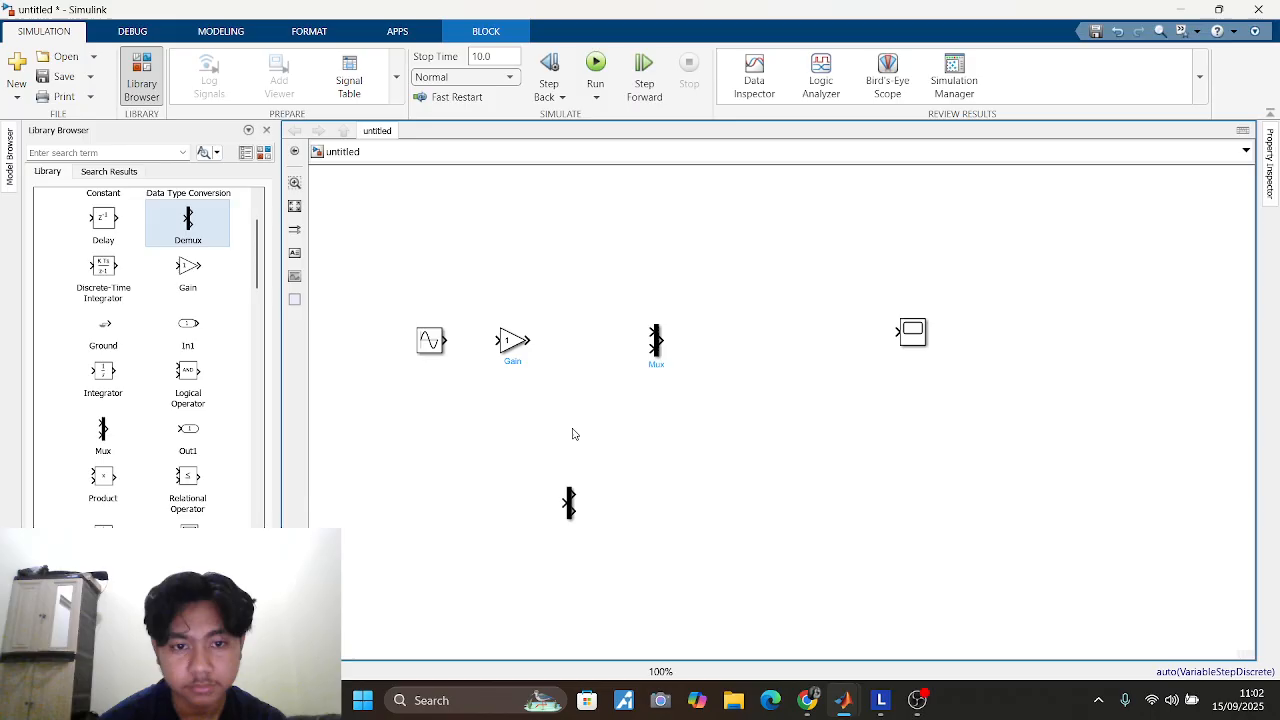
Step: Wire the Sine Wave through the Gain to the upper Mux input, and branch its signal to the lower Mux input
left_click_drag(446, 340, 500, 341)
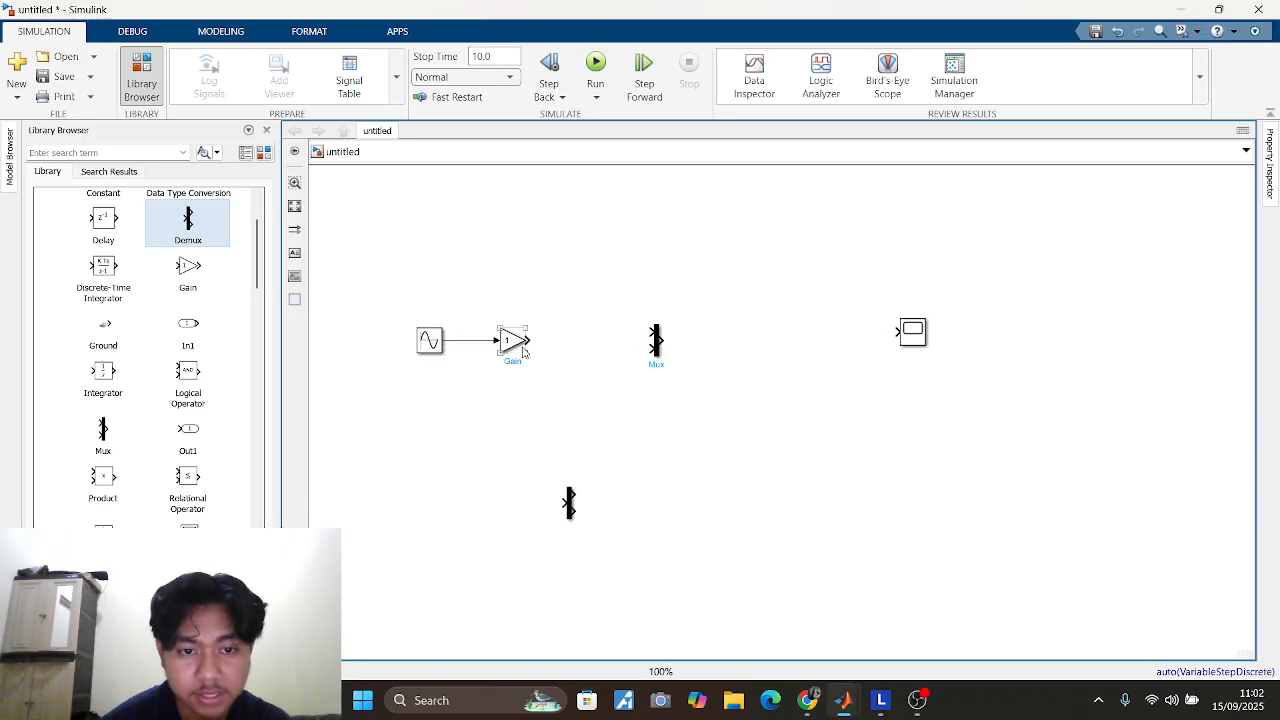
left_click_drag(657, 355, 624, 356)
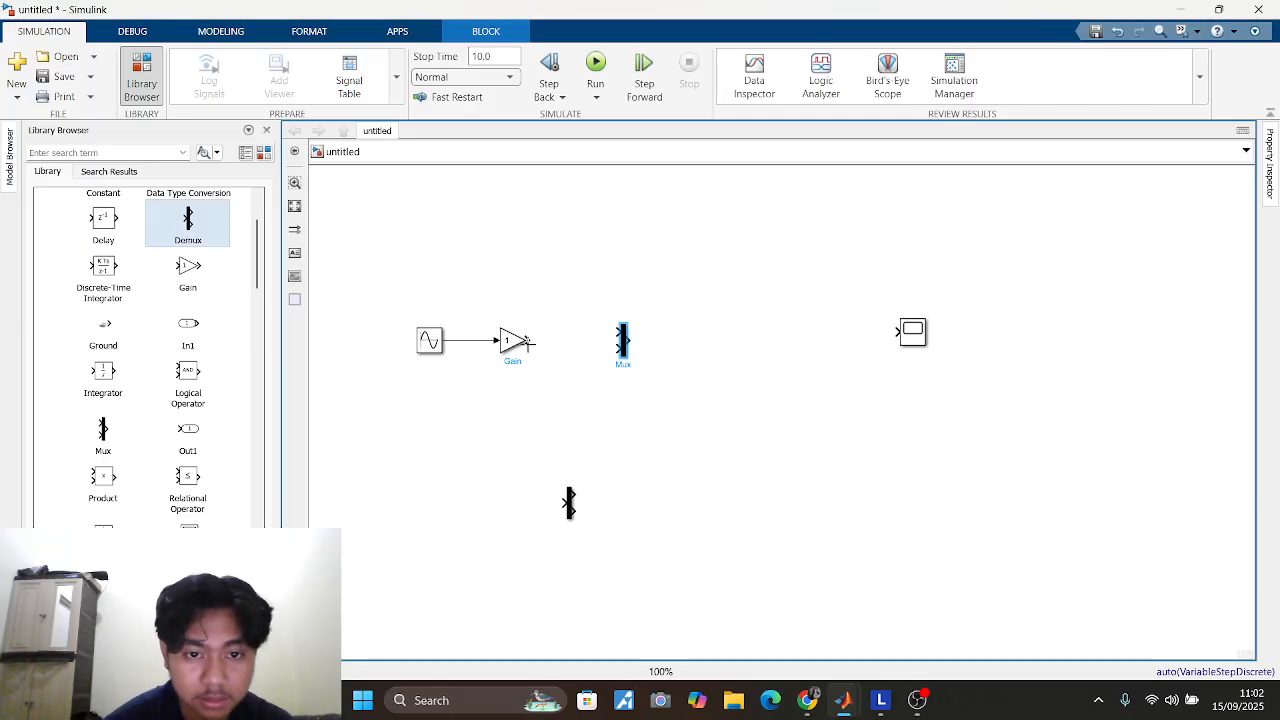
left_click_drag(530, 342, 618, 333)
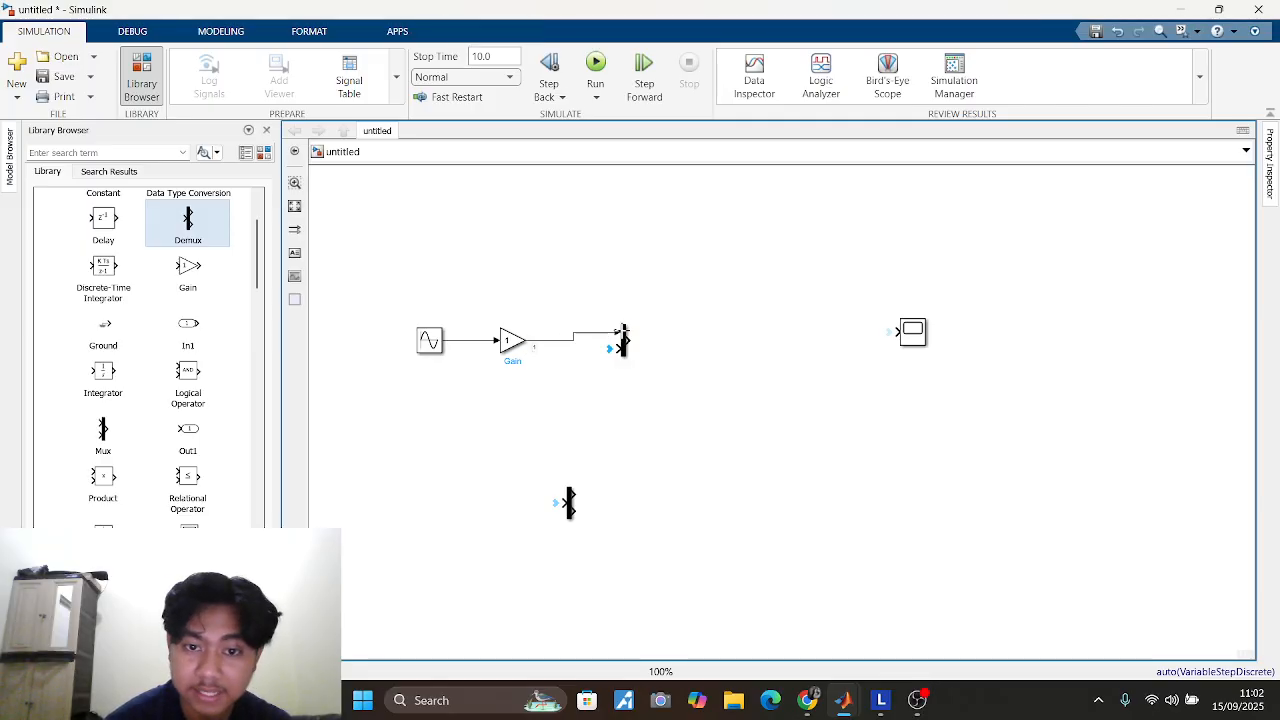
left_click(465, 342)
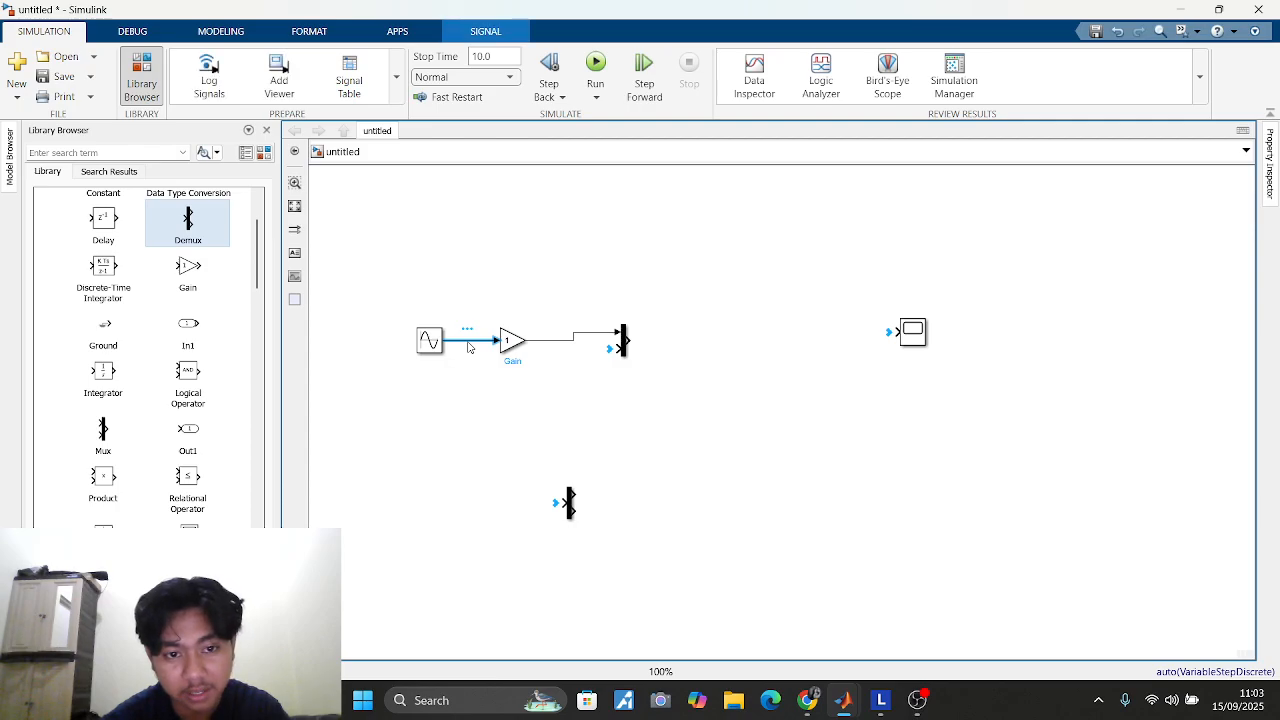
left_click_drag(468, 346, 617, 350)
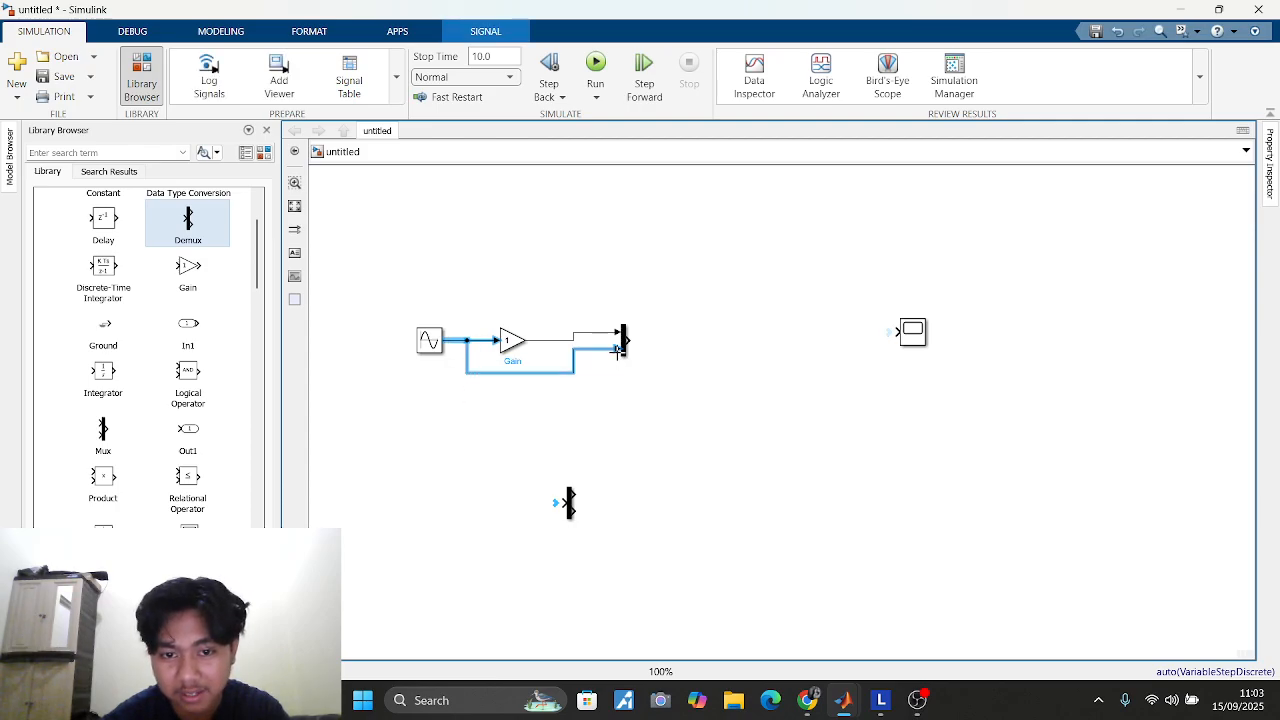
left_click(657, 421)
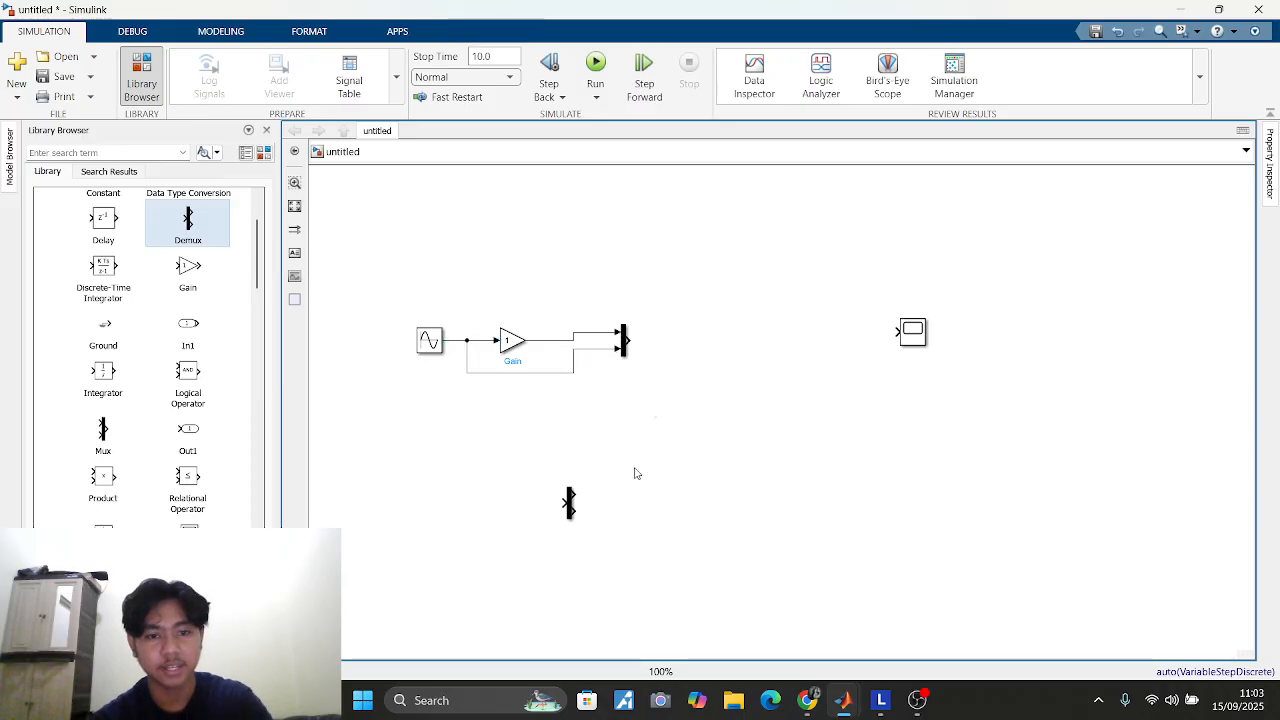
Step: Bring the Scope closer to the Mux and connect them, and check the simulated signals in the Scope
mouse_move(925, 335)
left_mouse_down()
mouse_move(719, 366)
mouse_move(719, 343)
left_mouse_up()
mouse_move(694, 340)
left_mouse_down()
mouse_move(650, 354)
mouse_move(637, 344)
left_mouse_up()
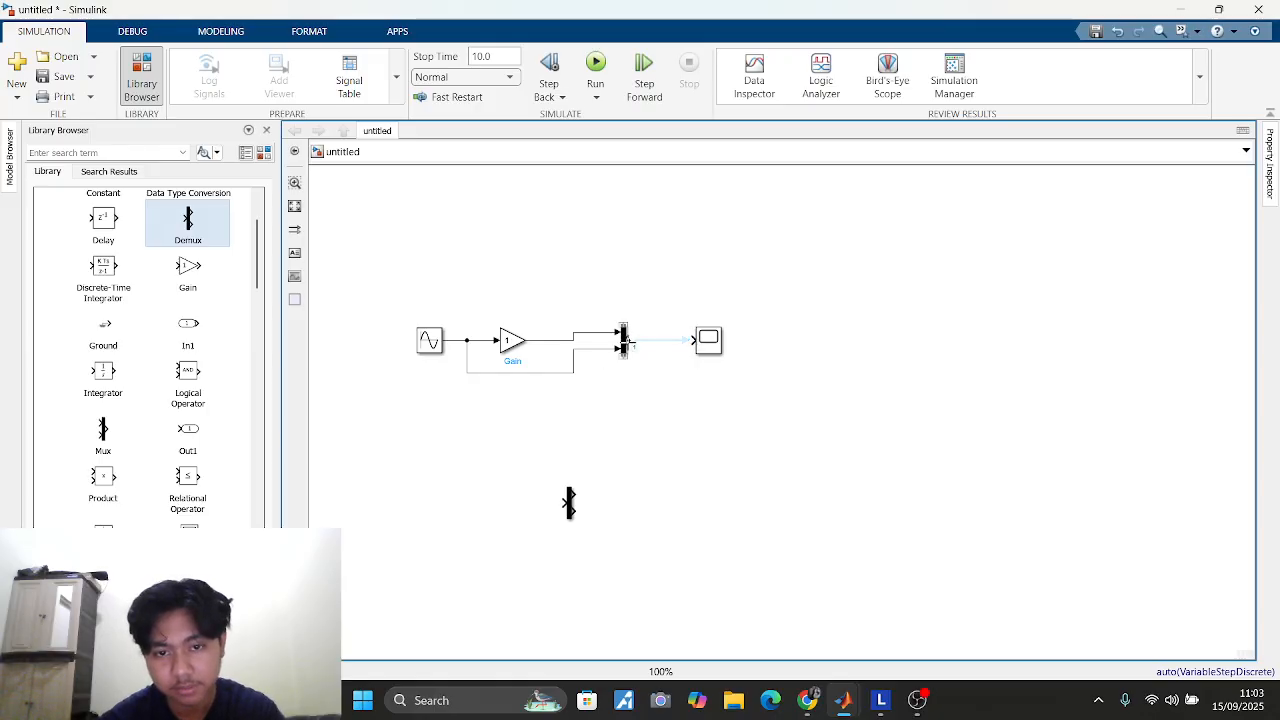
left_click_drag(626, 341, 692, 341)
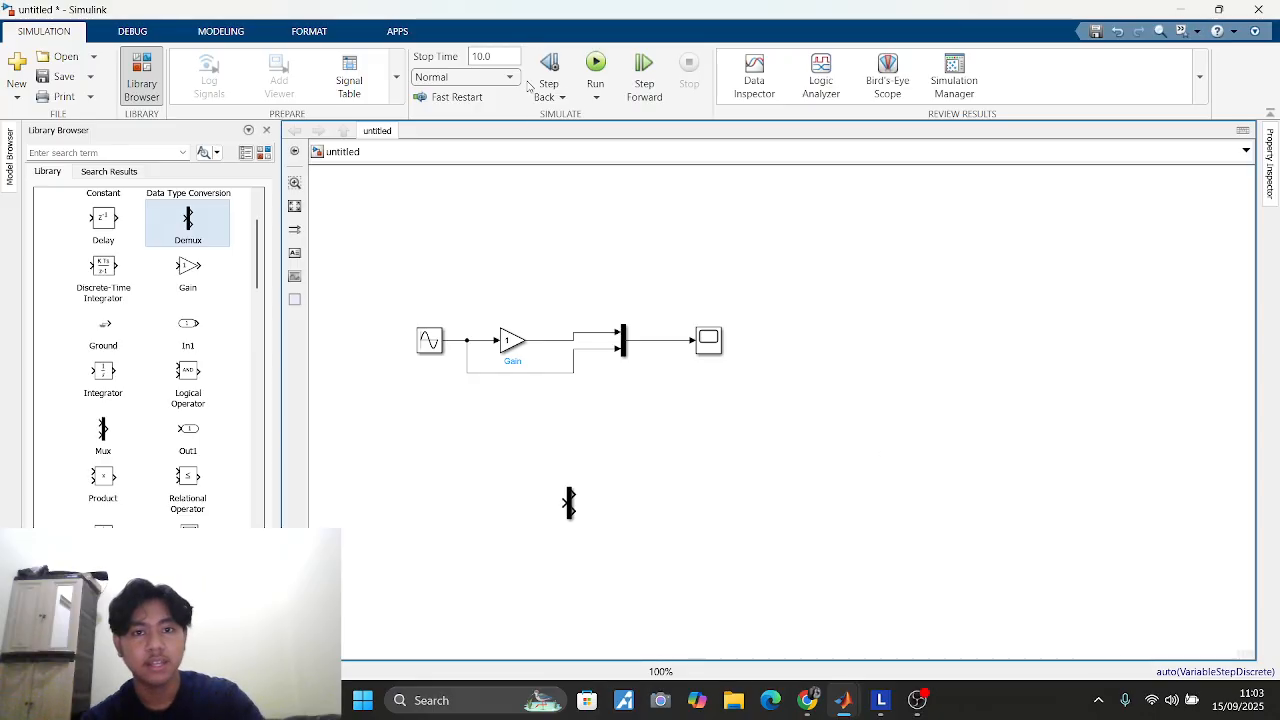
double_click(714, 344)
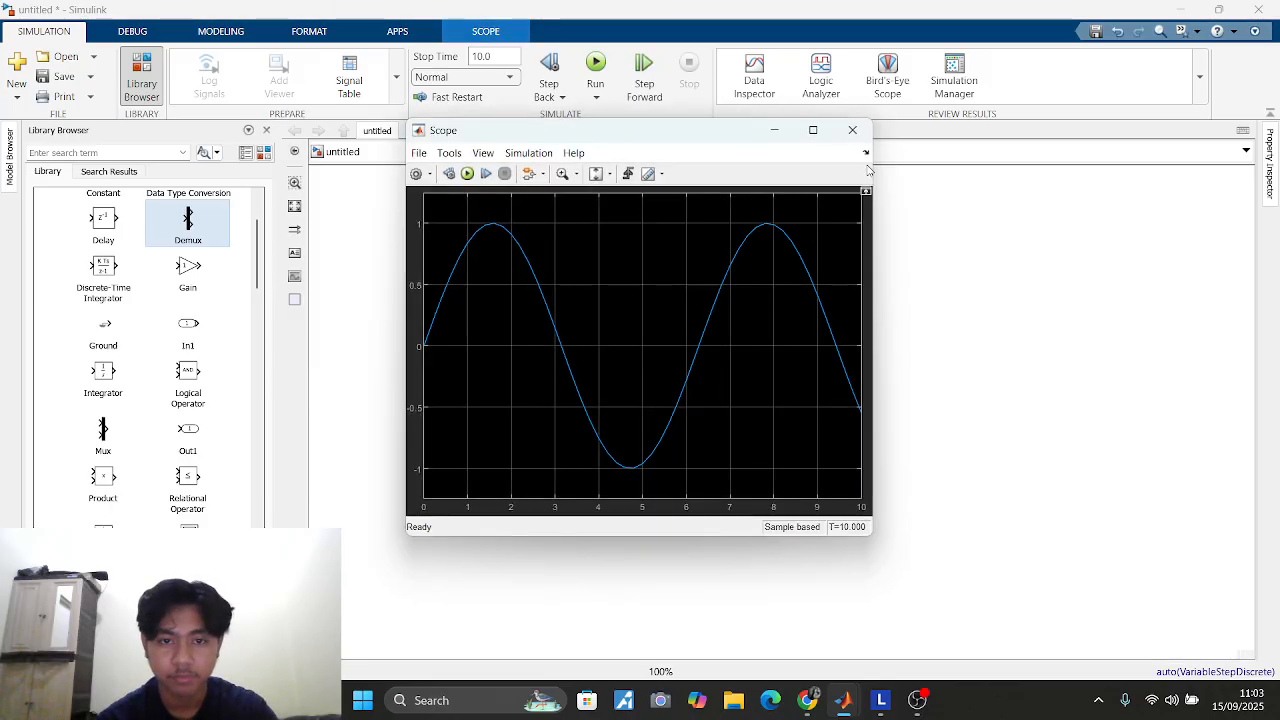
left_click(853, 131)
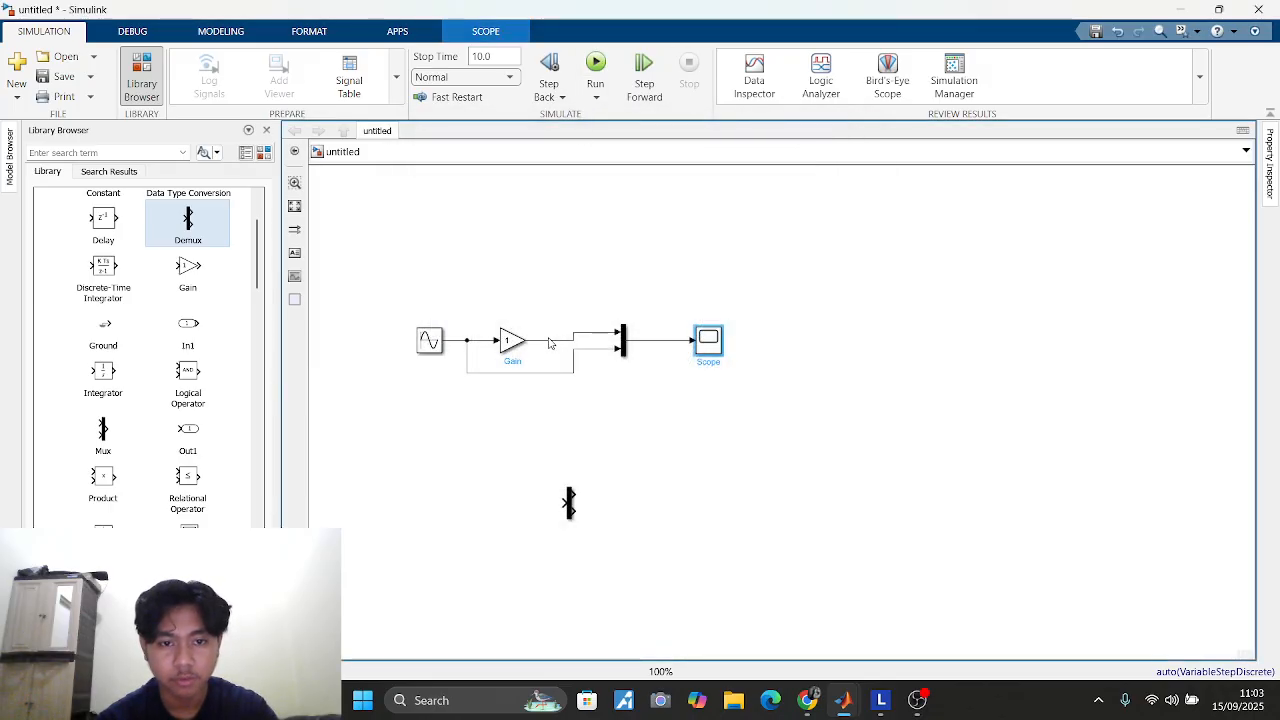
Step: Set the Gain block's gain value to 2
left_click(511, 346)
double_click(511, 341)
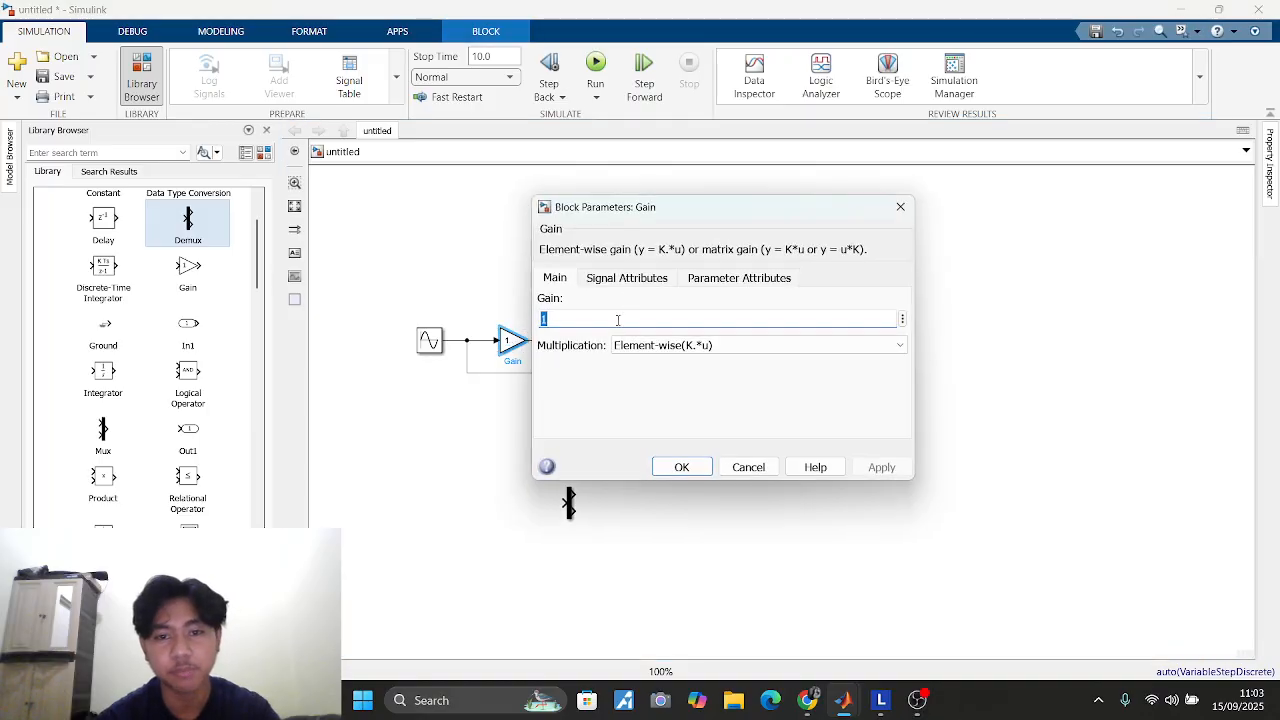
type("2")
key("Return")
left_click(640, 234)
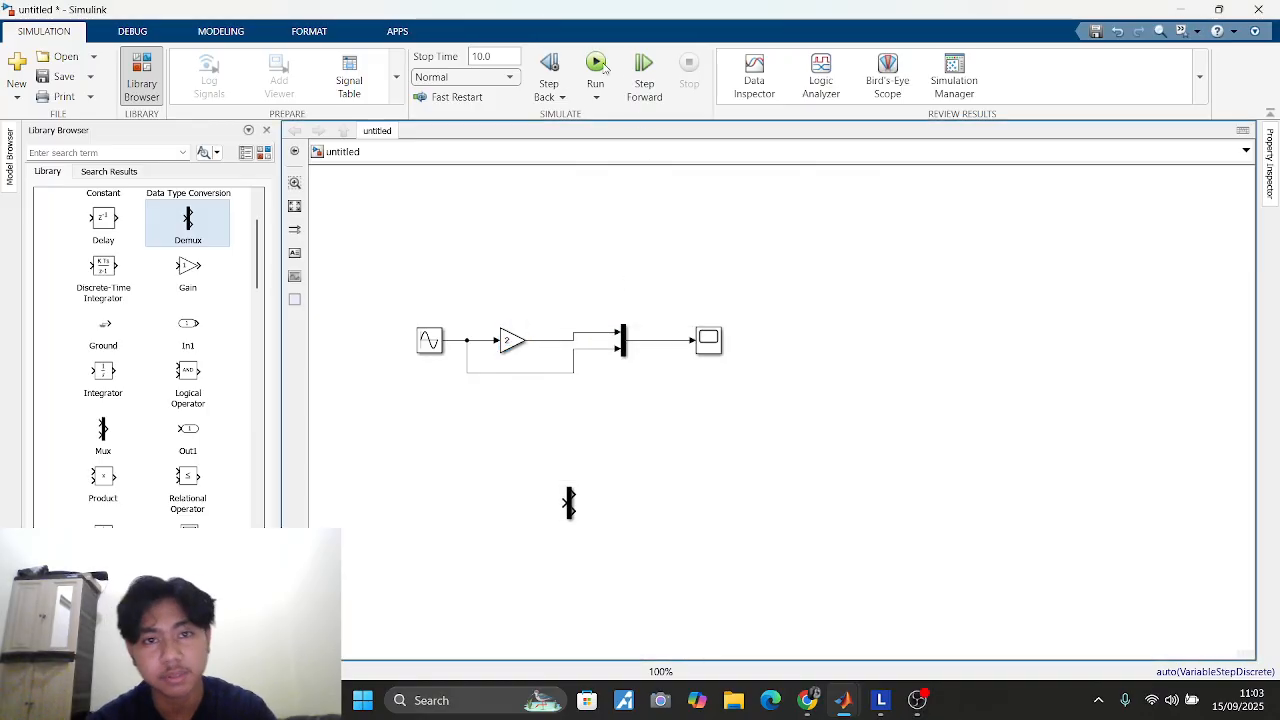
Step: Run the simulation, compare the original and amplified sine signals in the Scope, and close the plot window
left_click(596, 68)
double_click(707, 342)
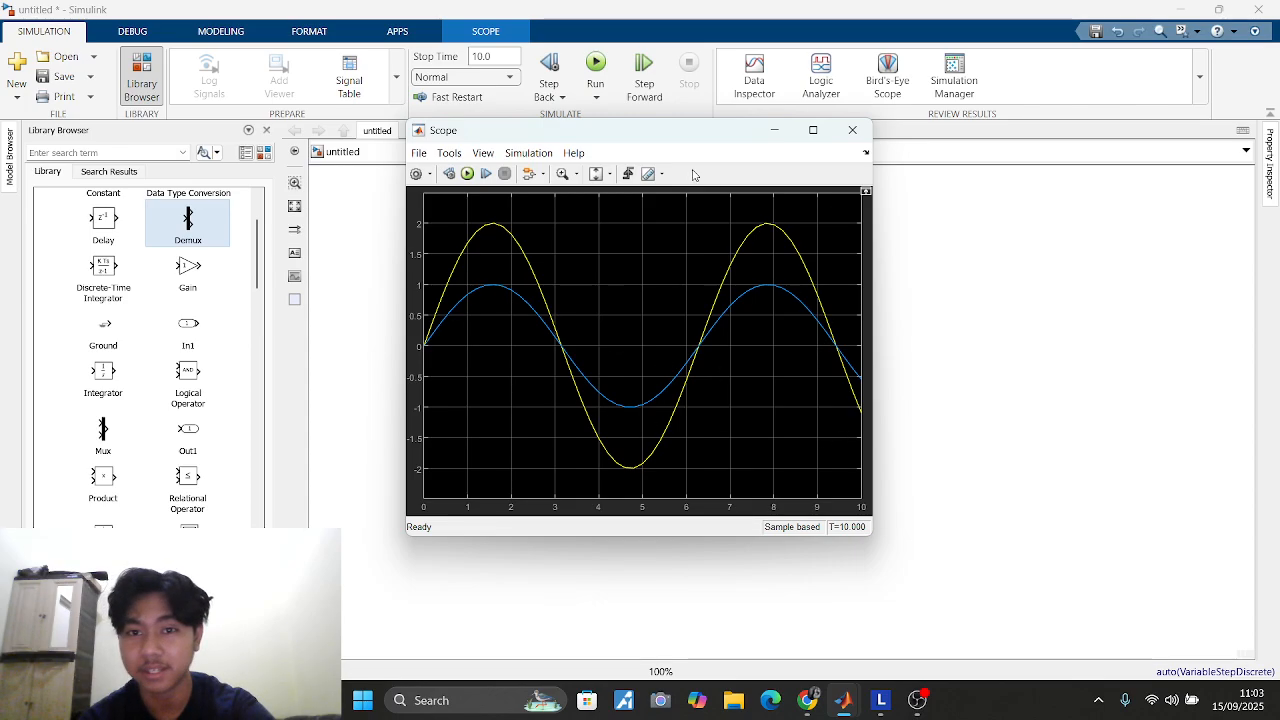
left_click_drag(625, 137, 800, 171)
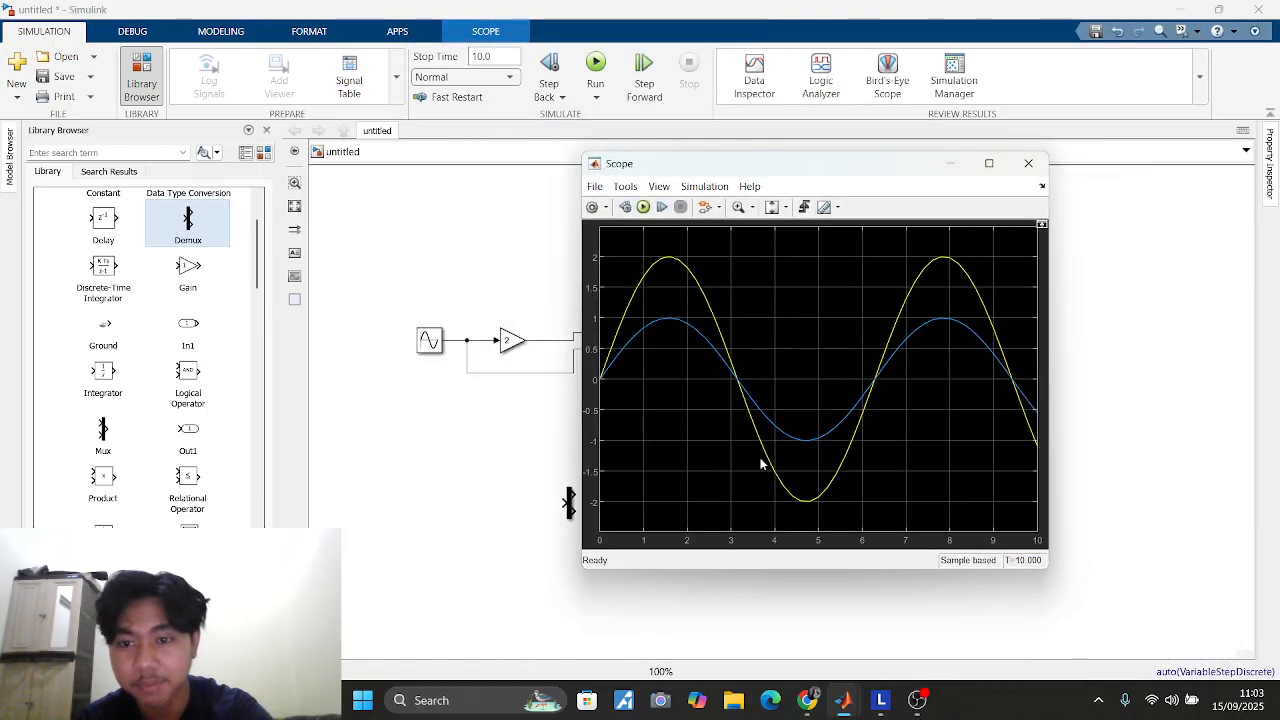
left_click(1028, 163)
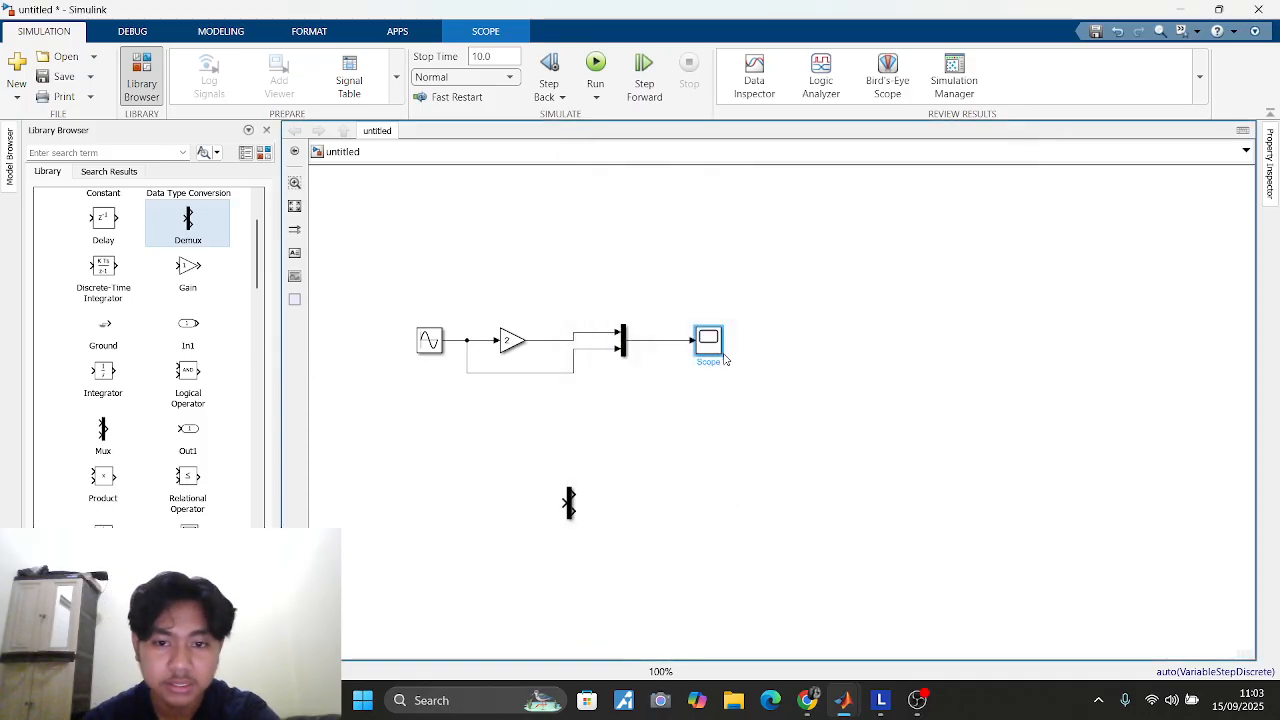
Step: Move the Scope farther from the Mux and place the Demux block above the signal line between them
left_click_drag(714, 342, 797, 342)
left_click_drag(569, 503, 701, 278)
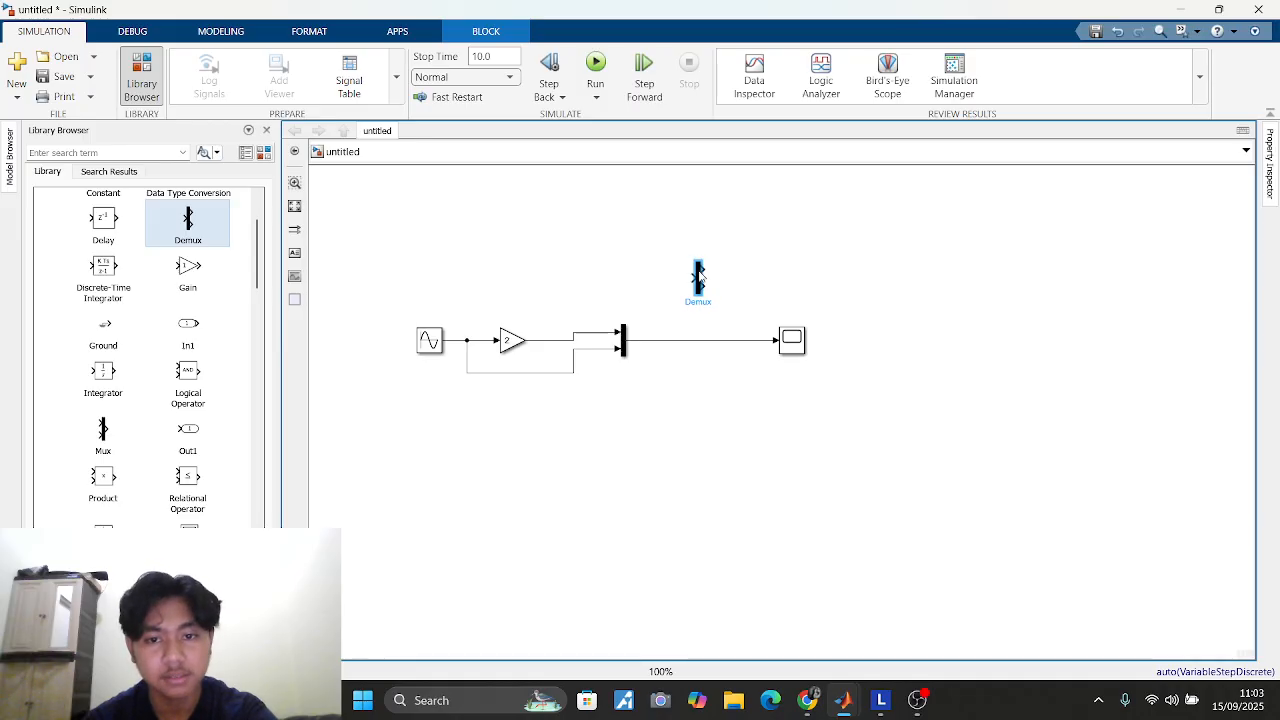
left_click(828, 295)
Step: Create two copies of the Scope block below the existing one
left_click(794, 347)
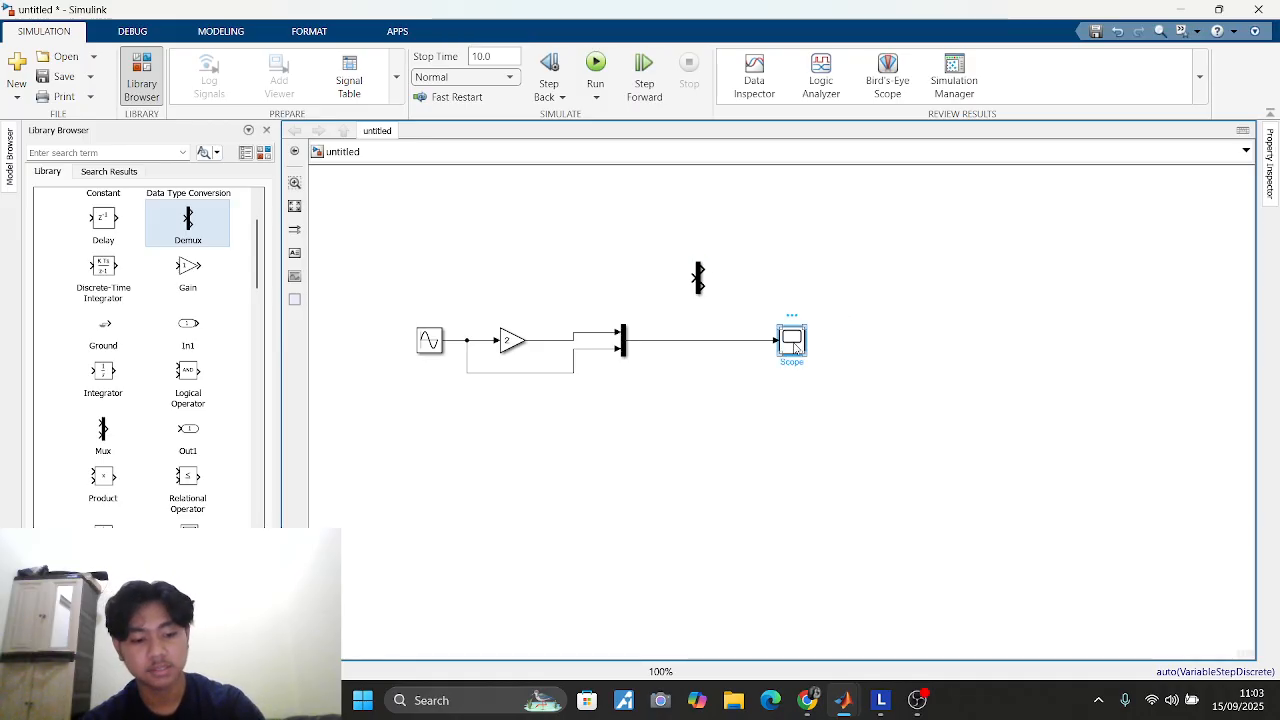
left_click_drag(794, 347, 796, 449)
left_click(848, 443)
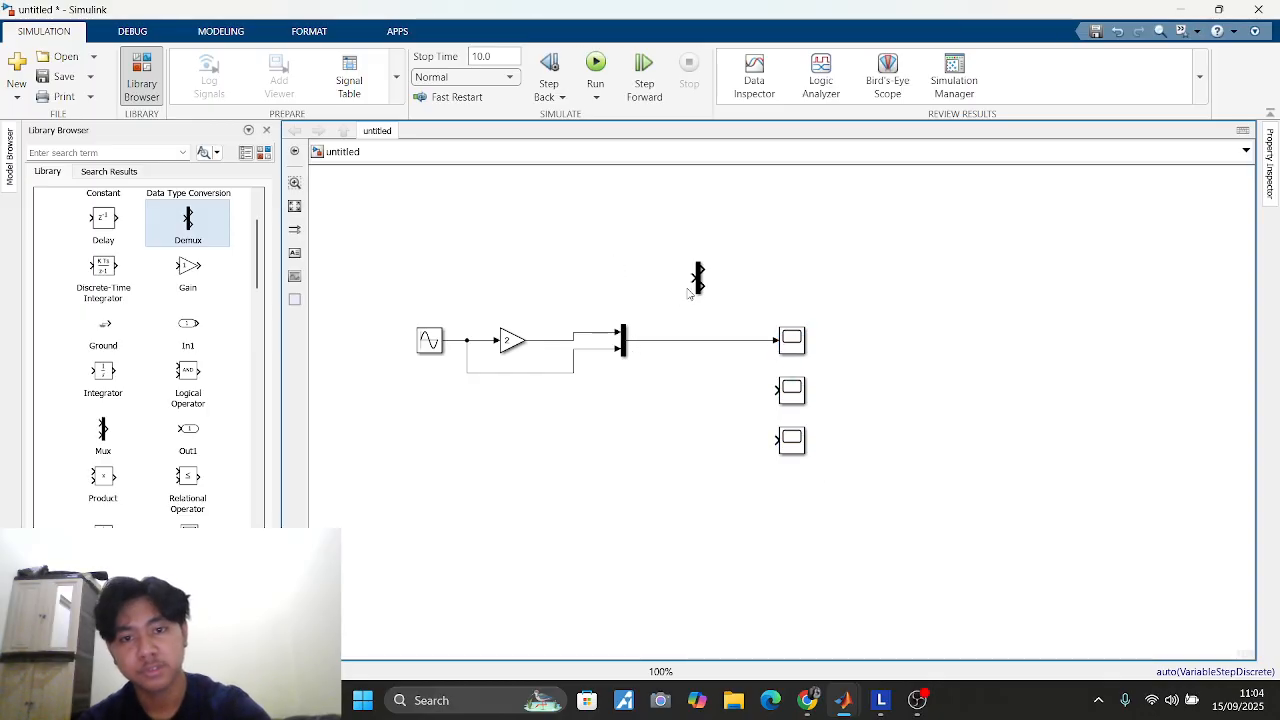
Step: Branch the Mux output to the Demux, and connect the Demux outputs to the two copied Scopes placed beside it
left_click(670, 342)
mouse_move(668, 341)
left_mouse_down()
mouse_move(674, 288)
mouse_move(697, 279)
left_mouse_up()
left_click_drag(791, 438, 800, 268)
left_click_drag(791, 390, 808, 215)
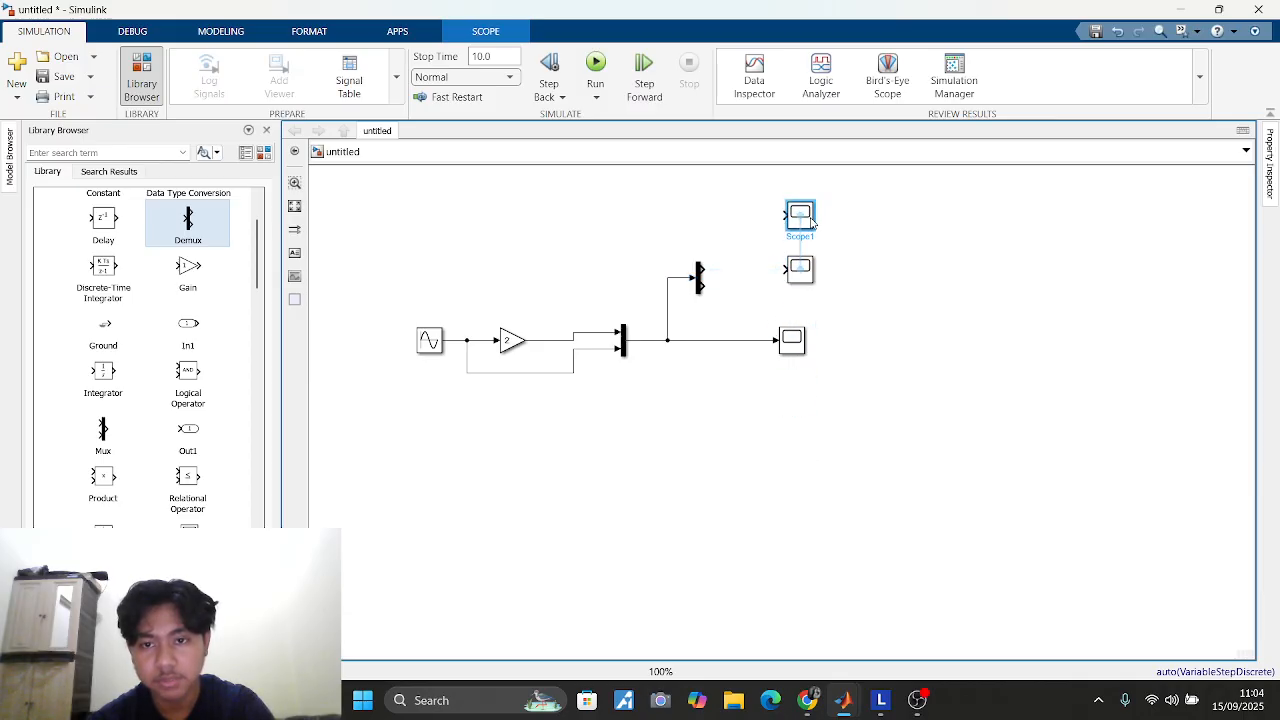
left_click_drag(704, 285, 796, 215)
Step: Run the simulation and view the separated signals in the two Scopes connected to the Demux
left_click(595, 70)
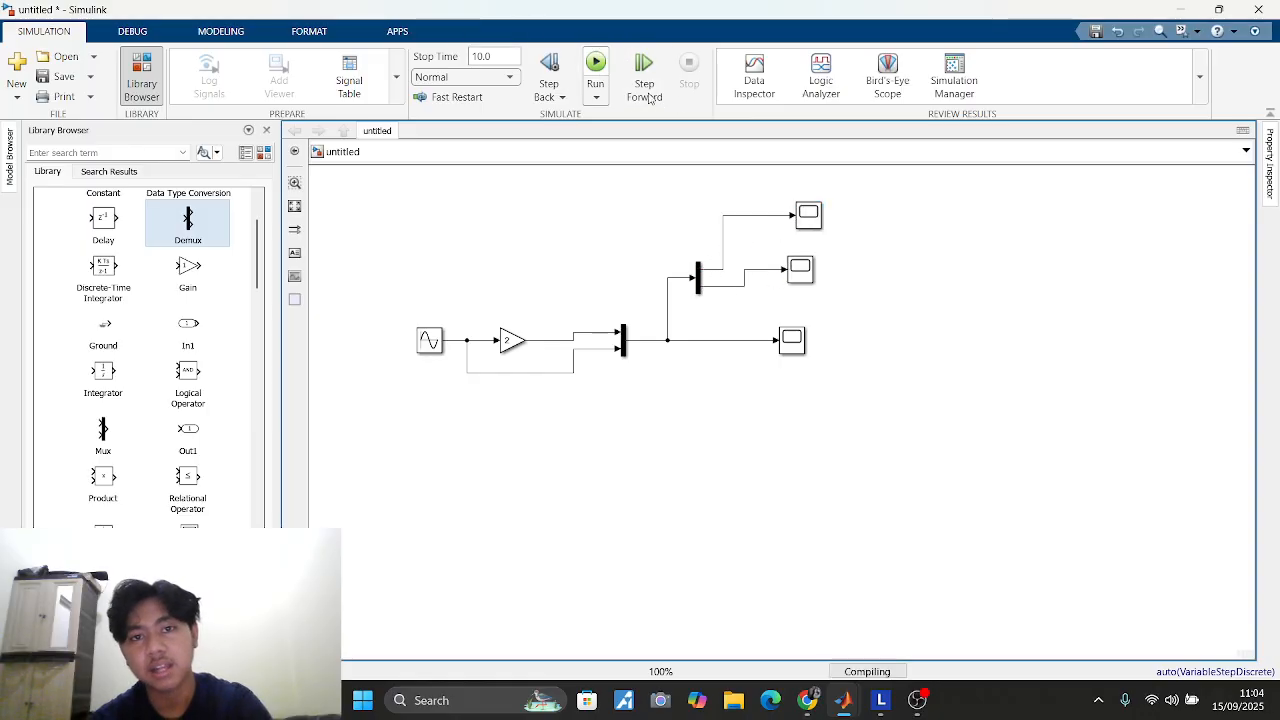
double_click(808, 214)
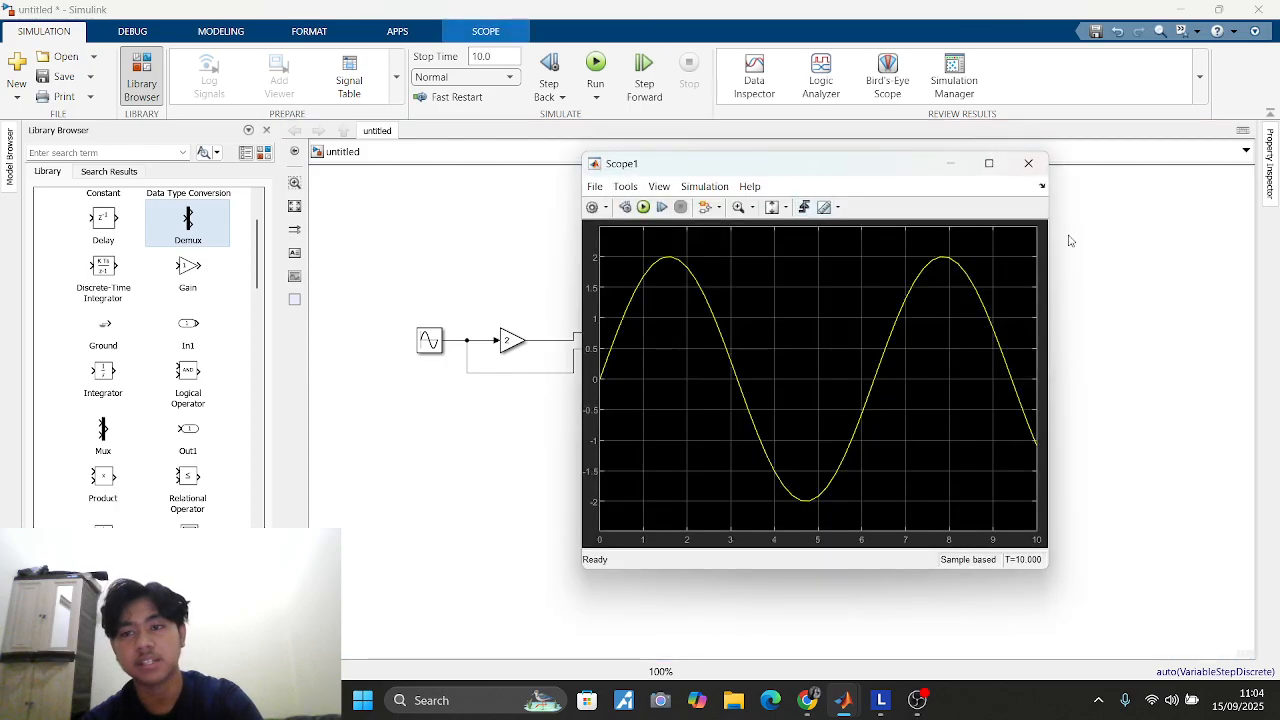
left_click(804, 280)
double_click(807, 289)
left_click(801, 268)
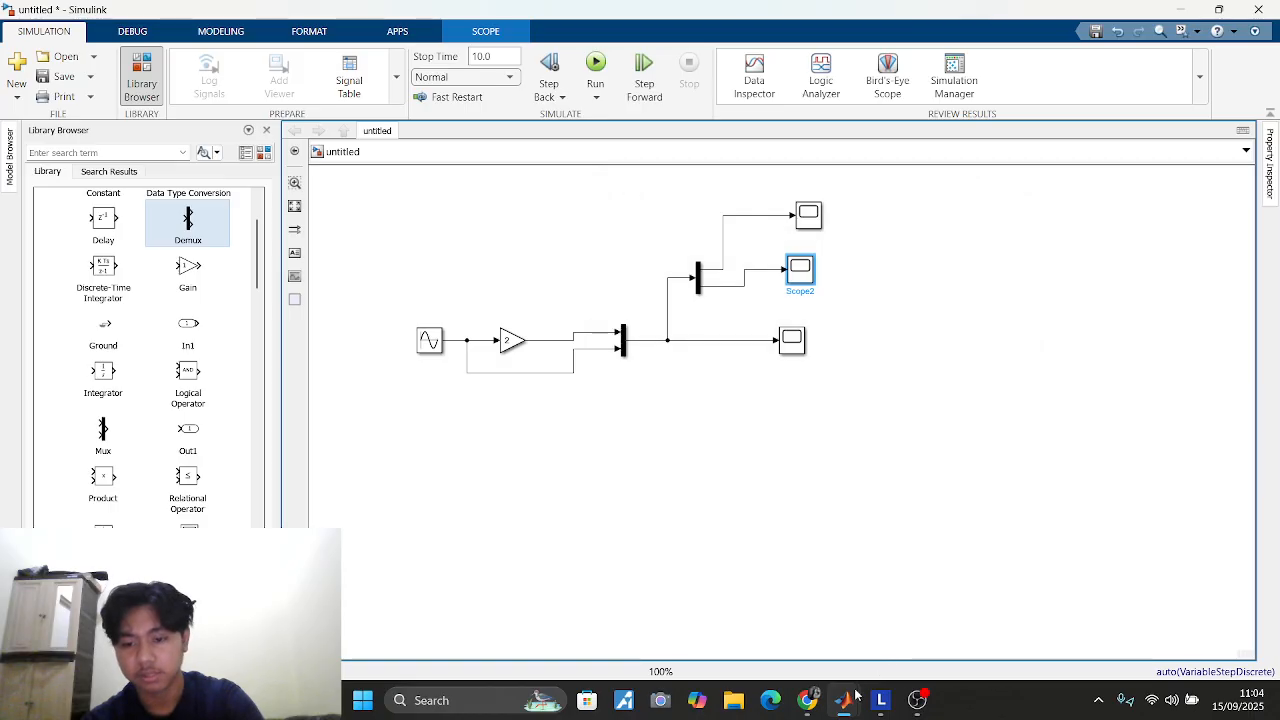
mouse_move(848, 703)
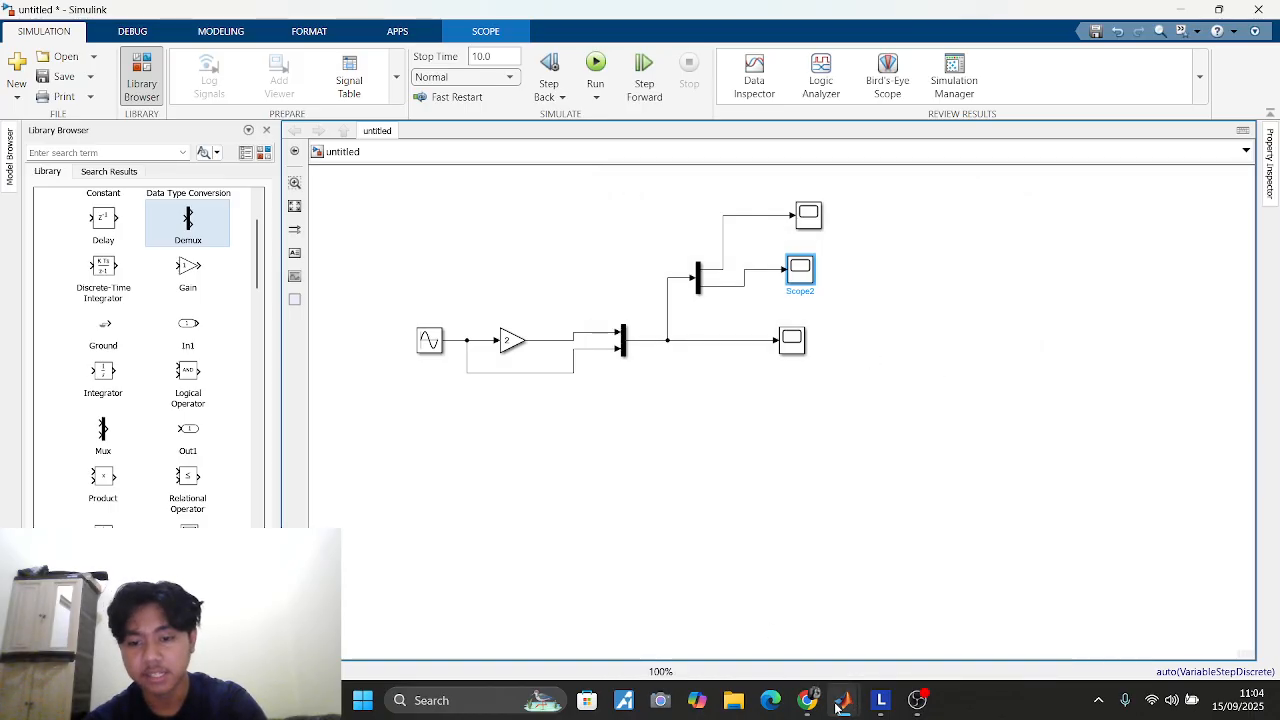
Step: Bring up the Scope1 plot, compare it with the Mux and Demux signal paths in the model, and close it
left_click(1045, 620)
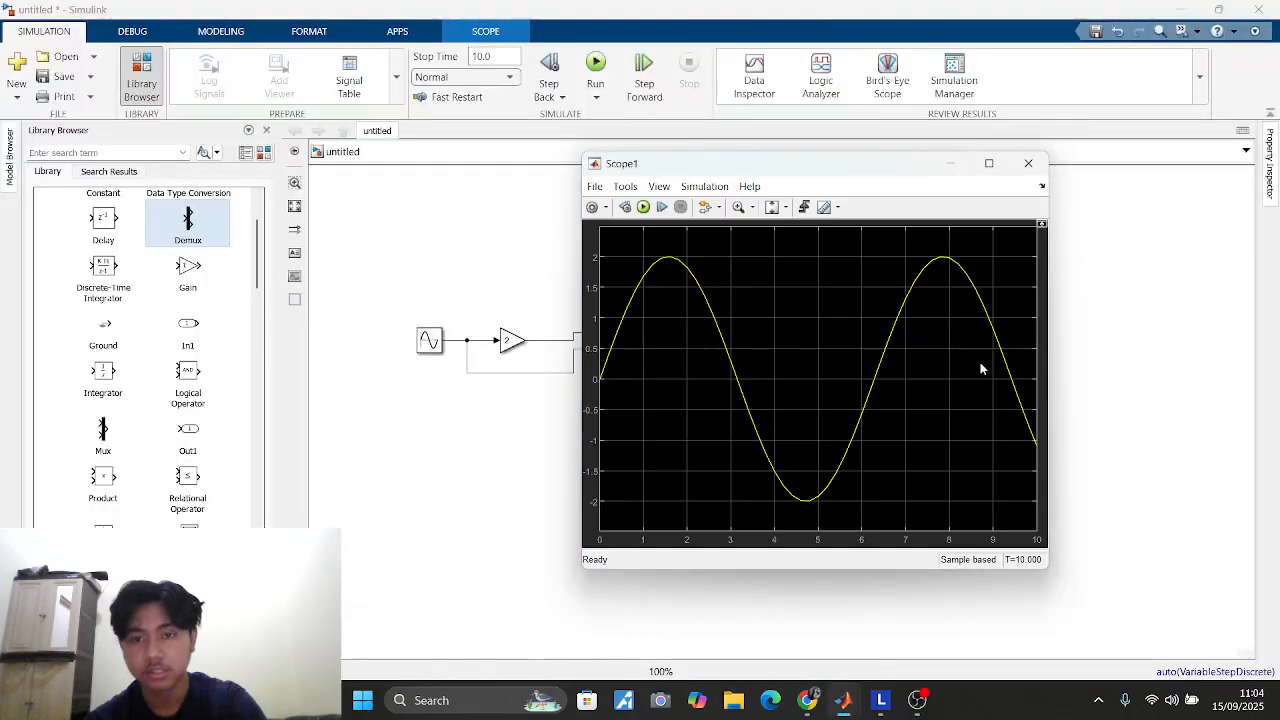
left_click_drag(808, 167, 947, 256)
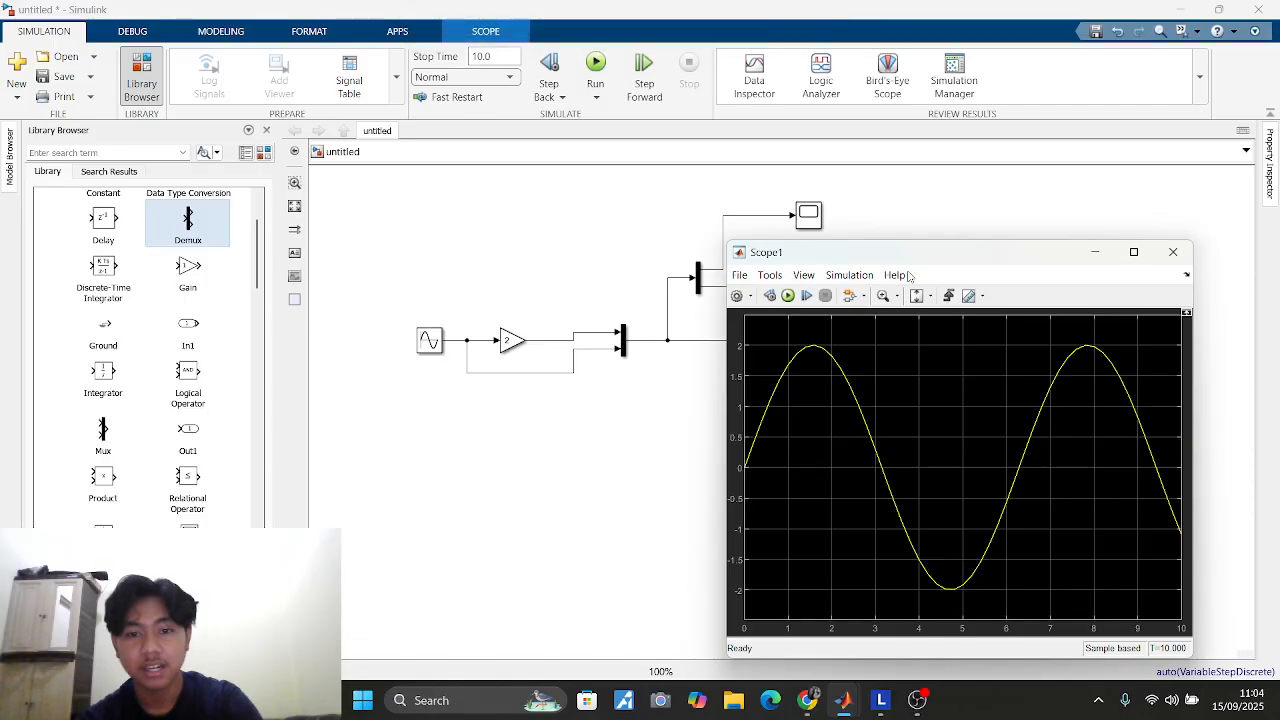
left_click(622, 343)
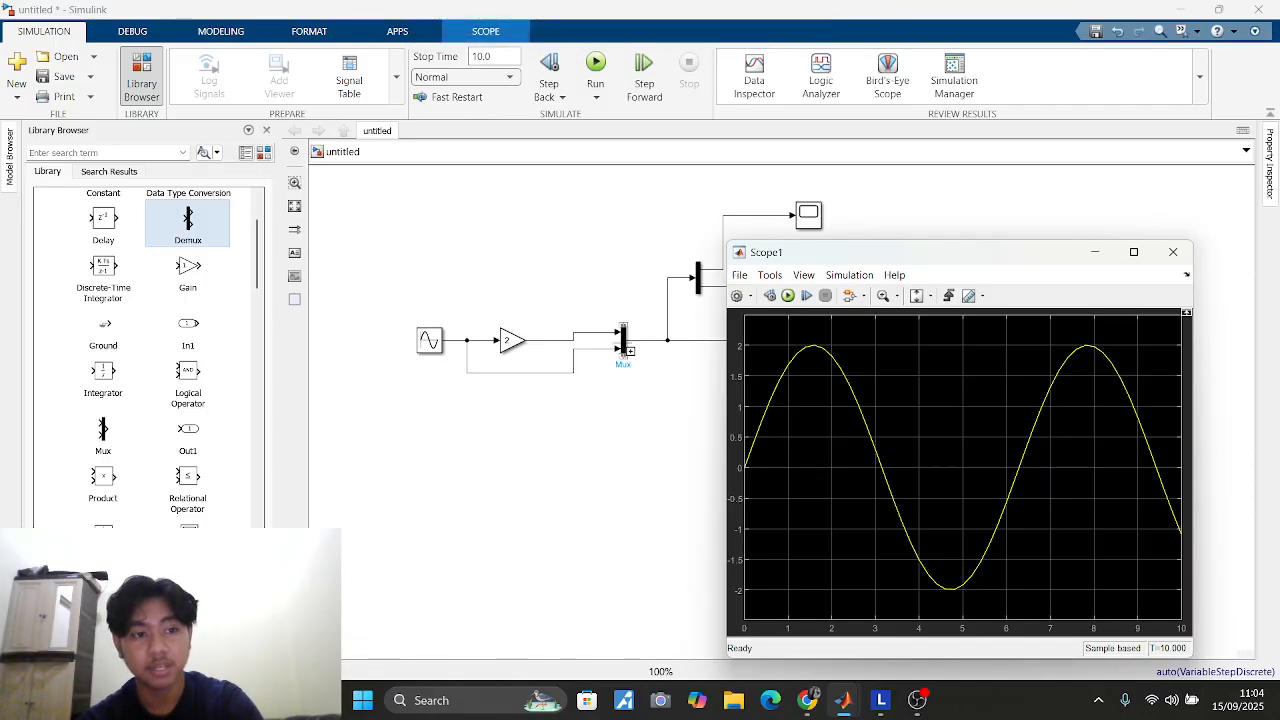
left_click(673, 317)
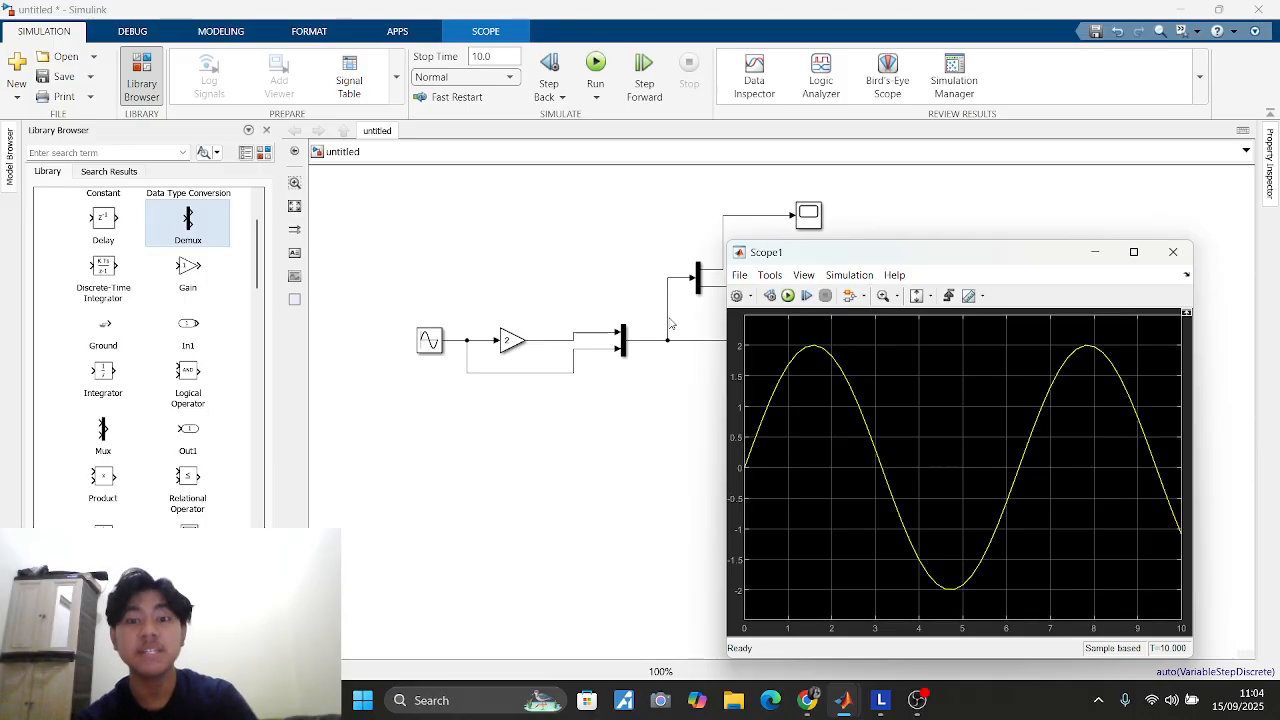
mouse_move(875, 257)
left_mouse_down()
mouse_move(879, 339)
mouse_move(951, 234)
mouse_move(885, 208)
mouse_move(900, 257)
left_mouse_up()
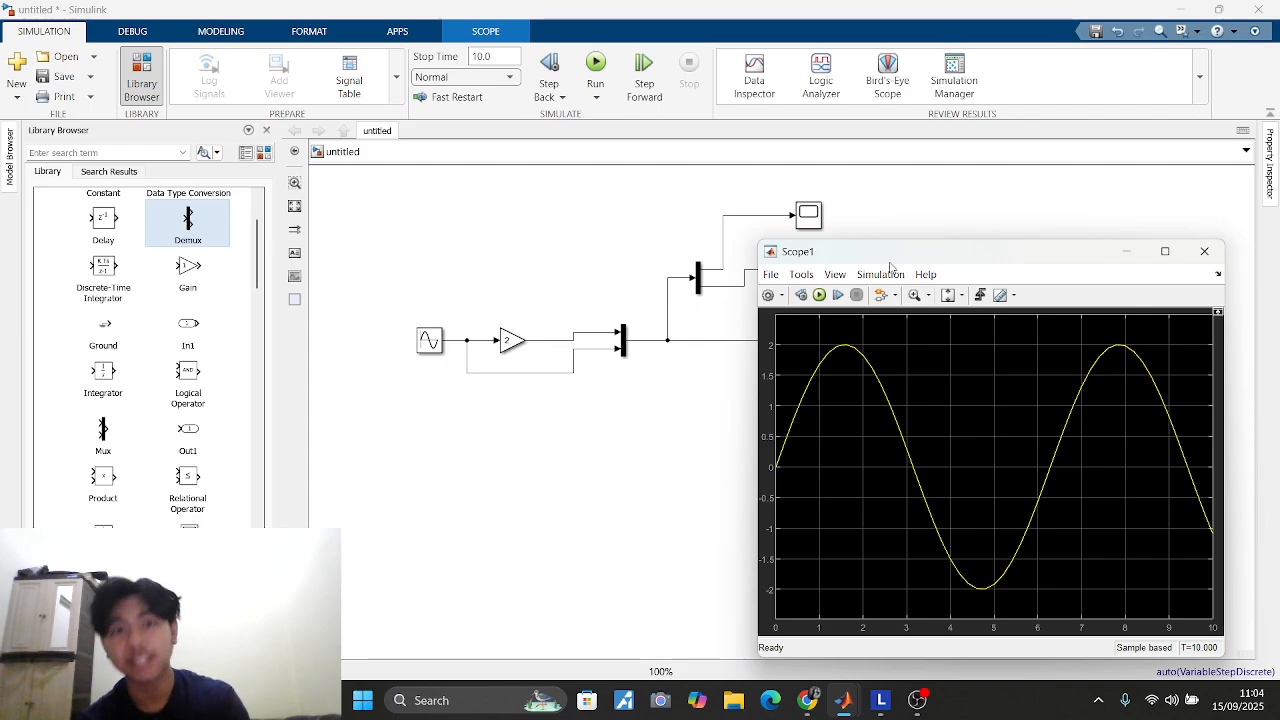
left_click(1204, 251)
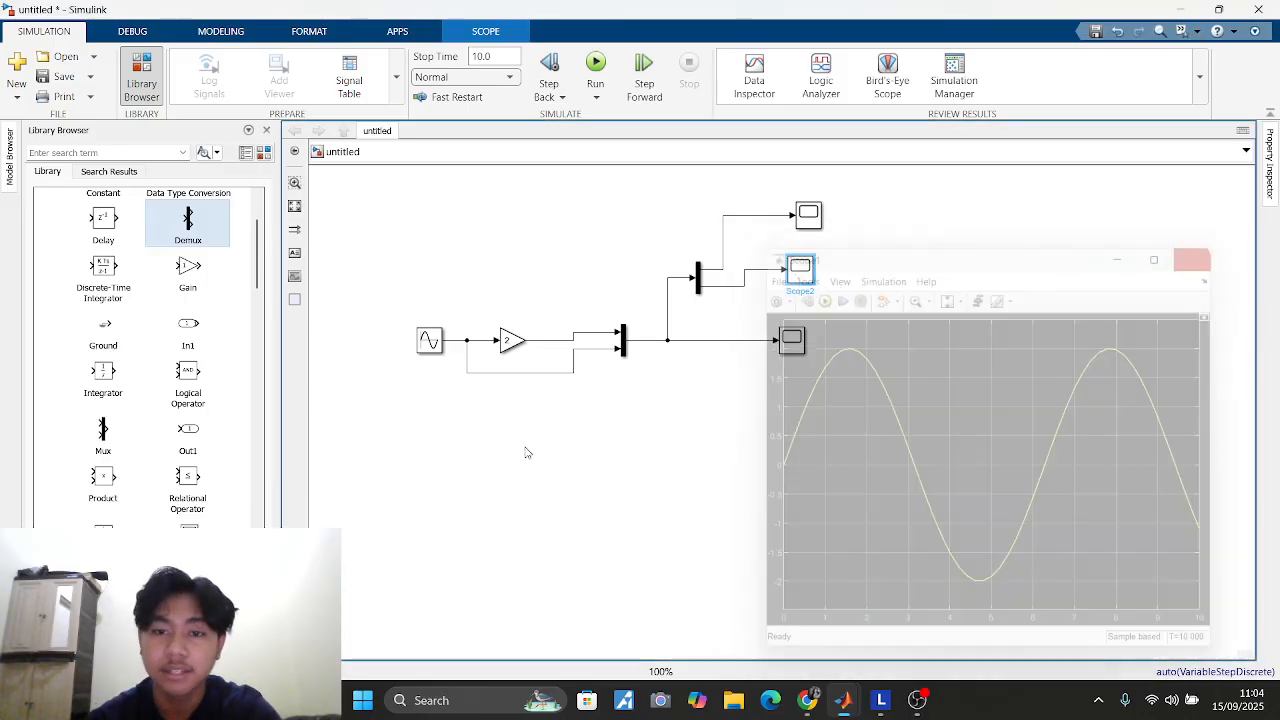
left_click_drag(377, 180, 974, 462)
left_click(1073, 561)
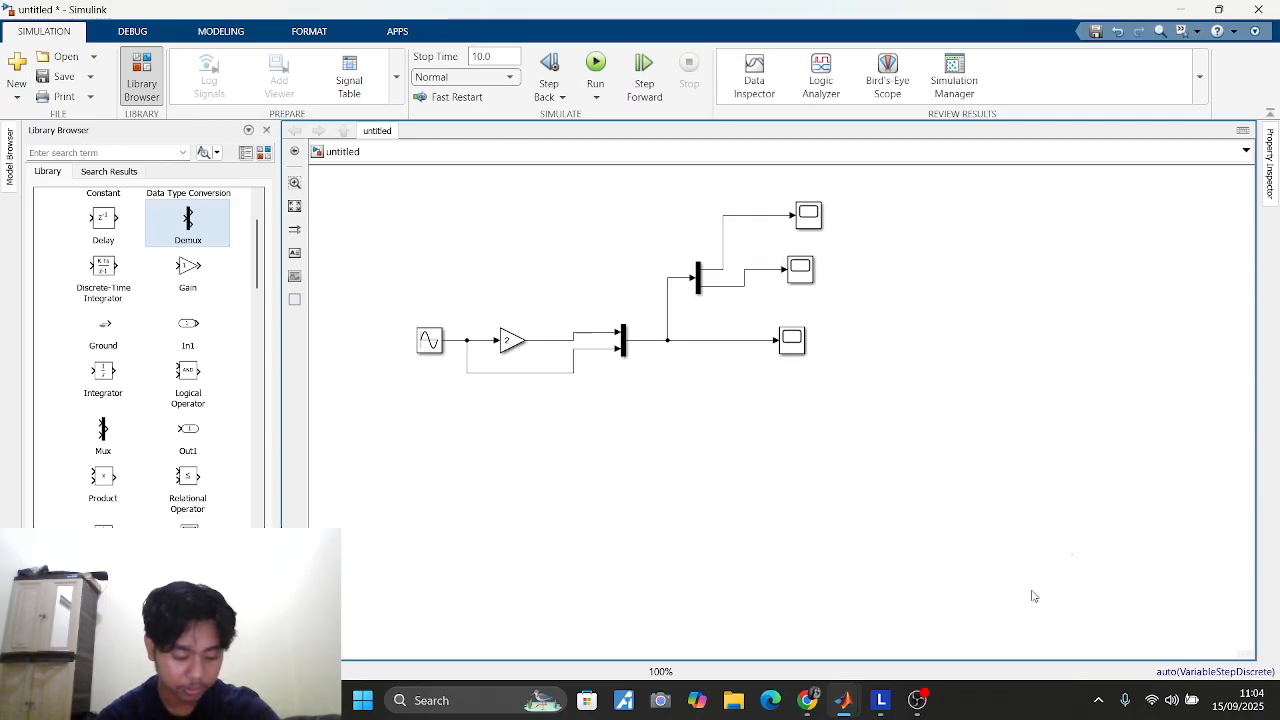
Step: Place an Add block from the Math Operations library in an empty area of the canvas, away from the existing model
scroll(100, 292, "up", 3)
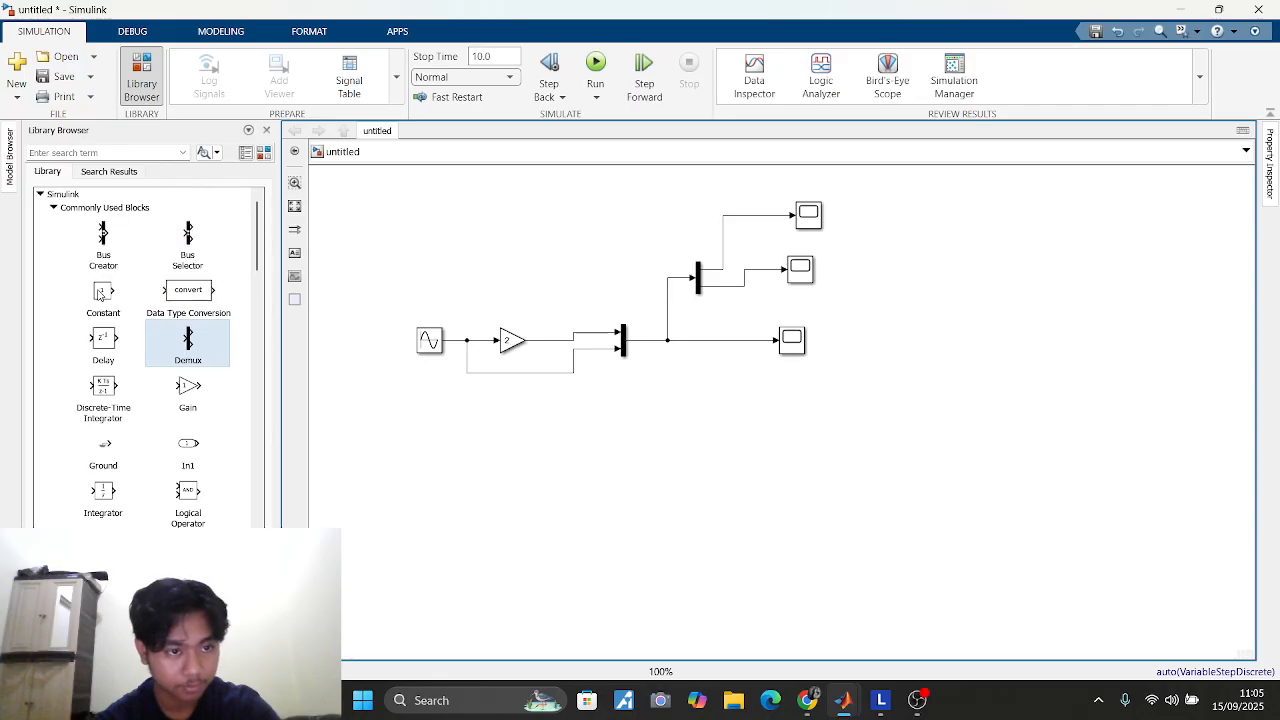
left_click(53, 207)
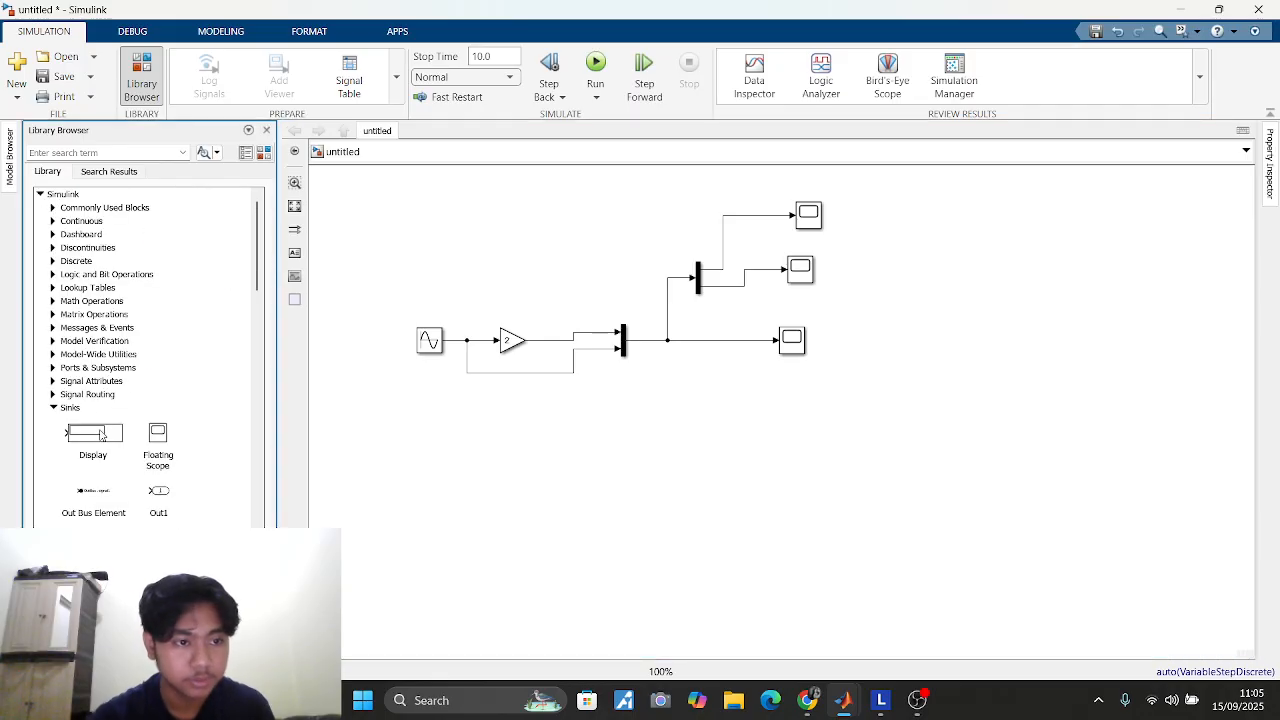
left_click(53, 301)
scroll(752, 507, "down", 3)
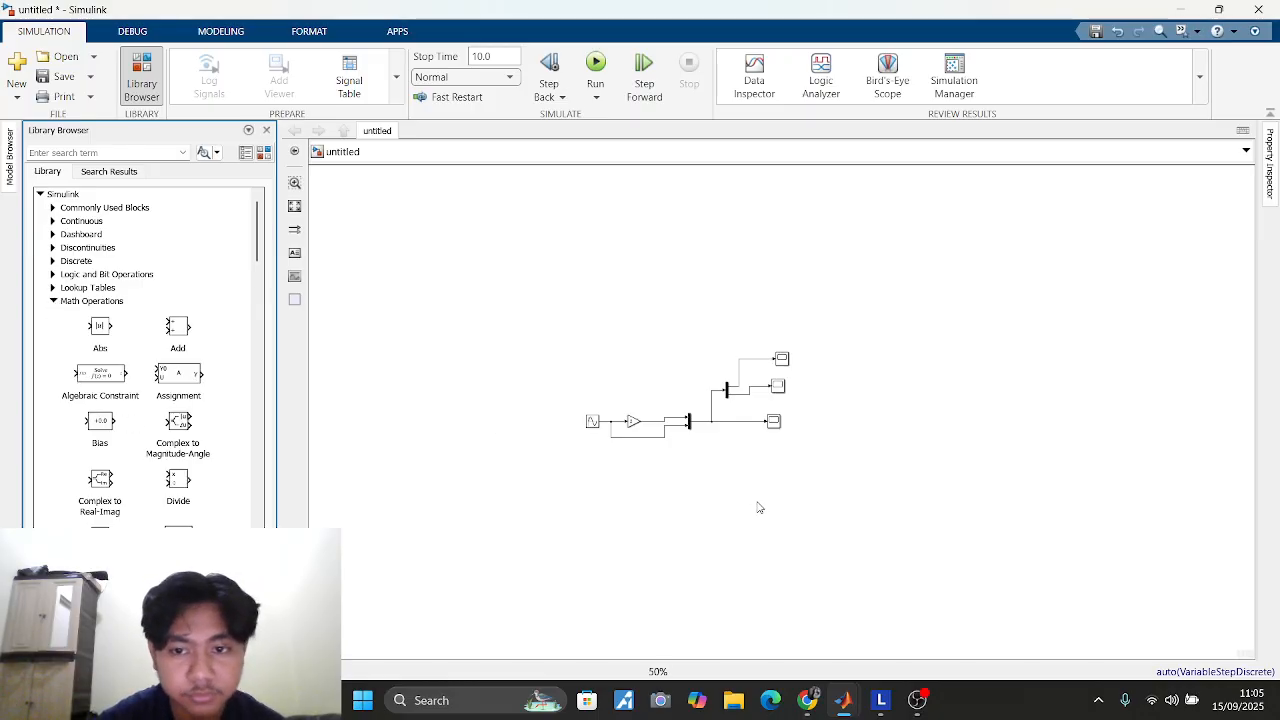
left_click_drag(757, 509, 534, 397)
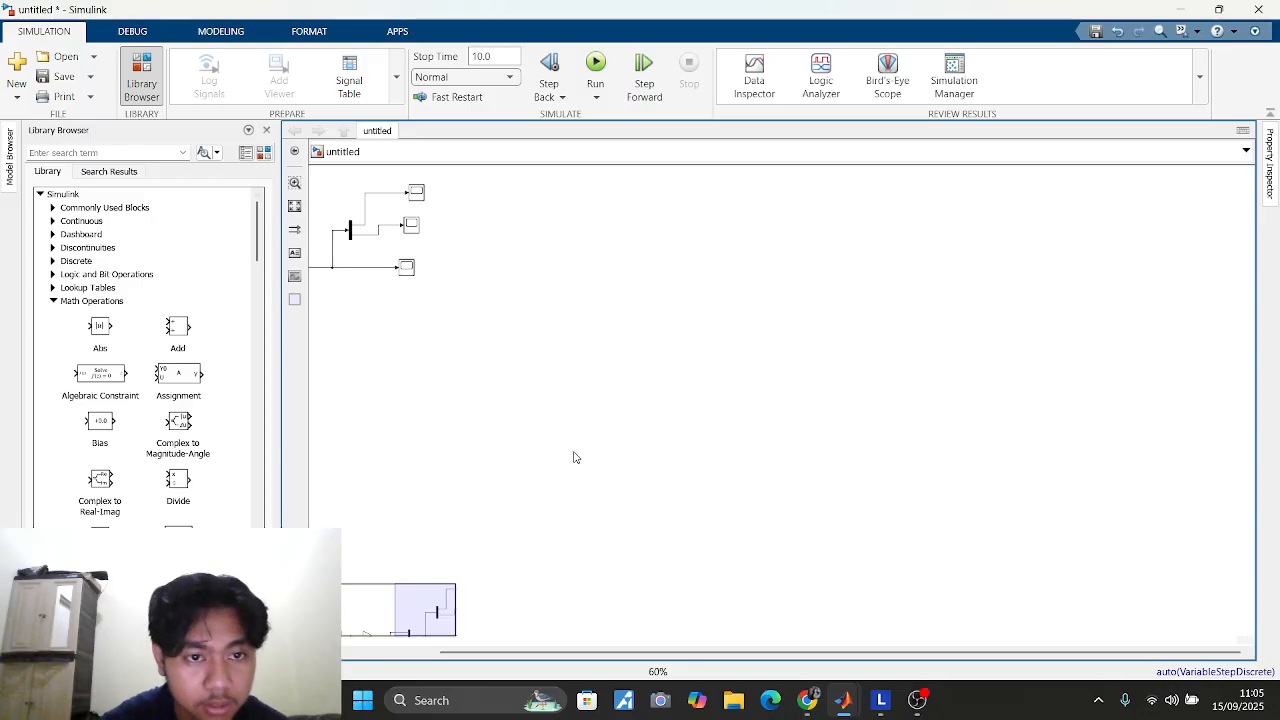
scroll(143, 511, "down", 5)
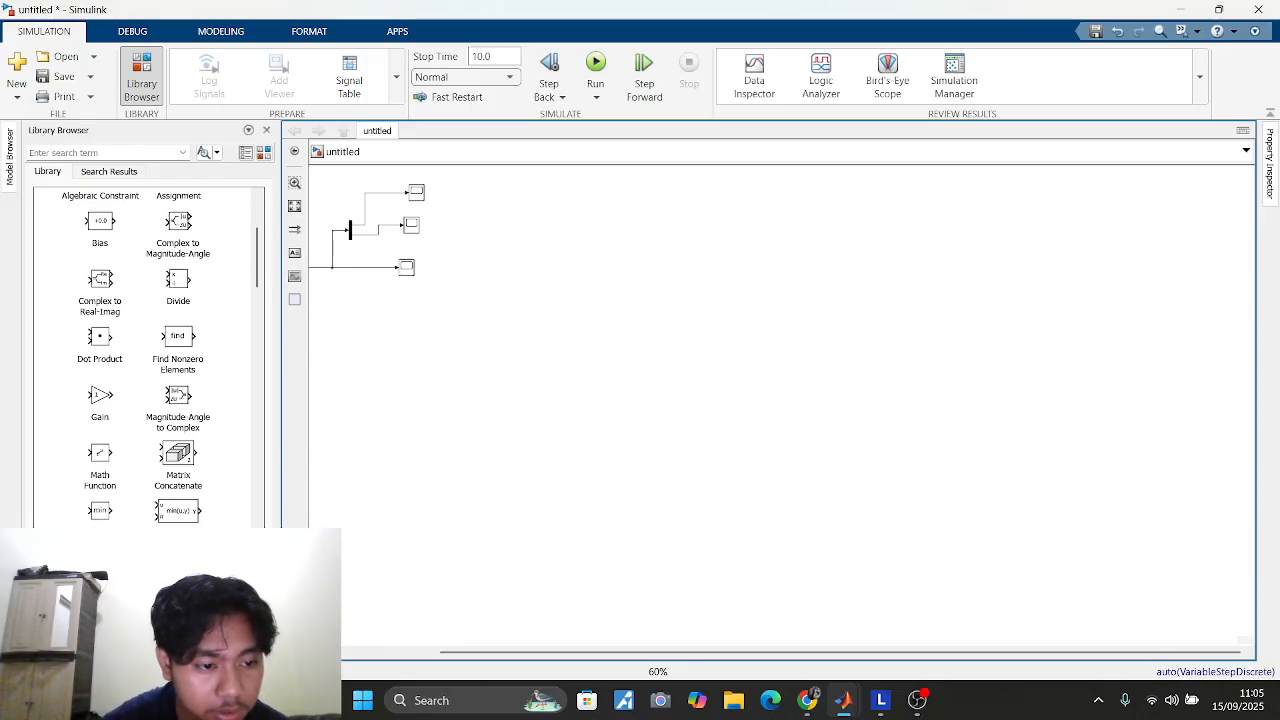
scroll(130, 521, "down", 5)
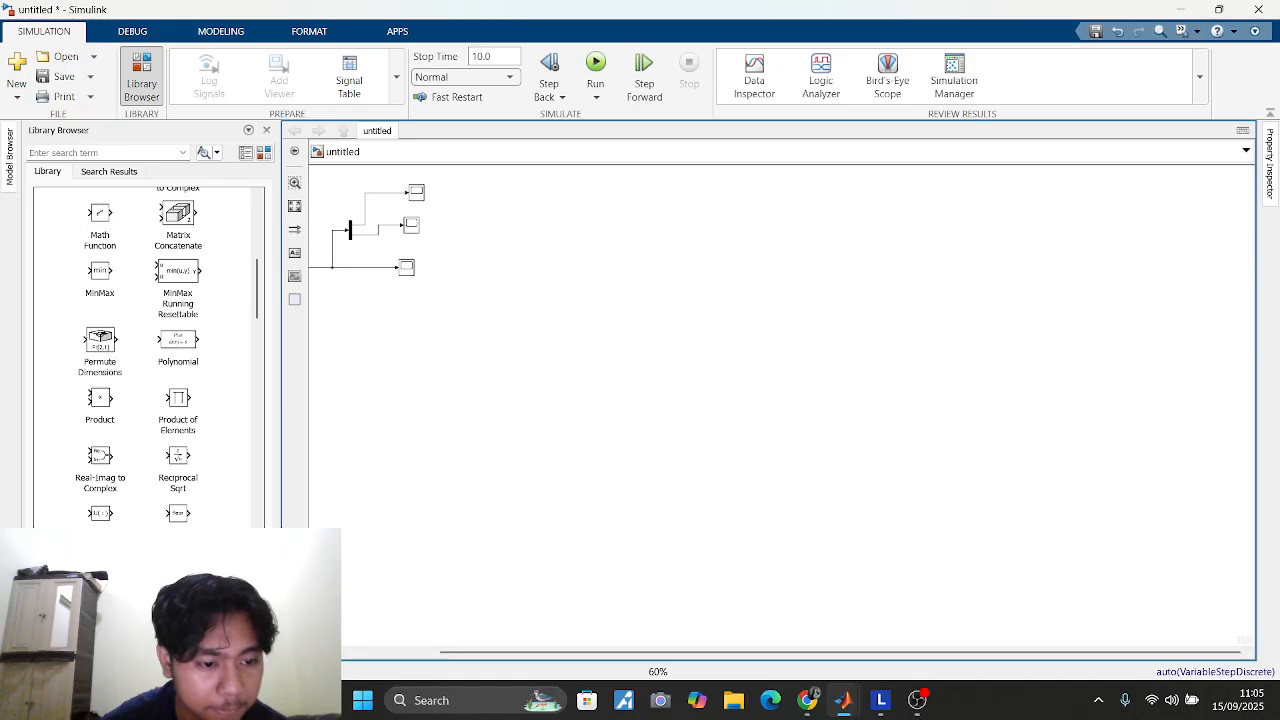
scroll(100, 215, "down", 3)
scroll(100, 214, "up", 12)
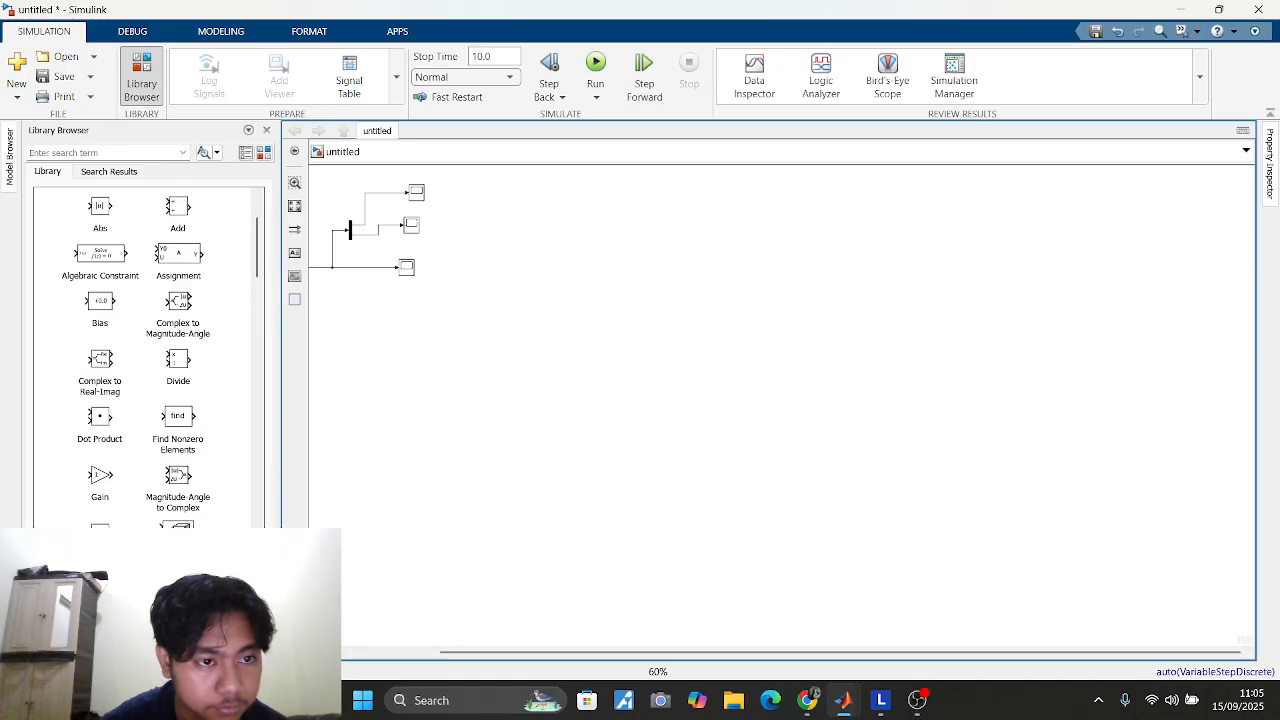
left_click_drag(172, 332, 757, 449)
scroll(757, 449, "up", 1)
scroll(754, 434, "up", 3)
scroll(751, 446, "down", 1)
left_click(751, 446)
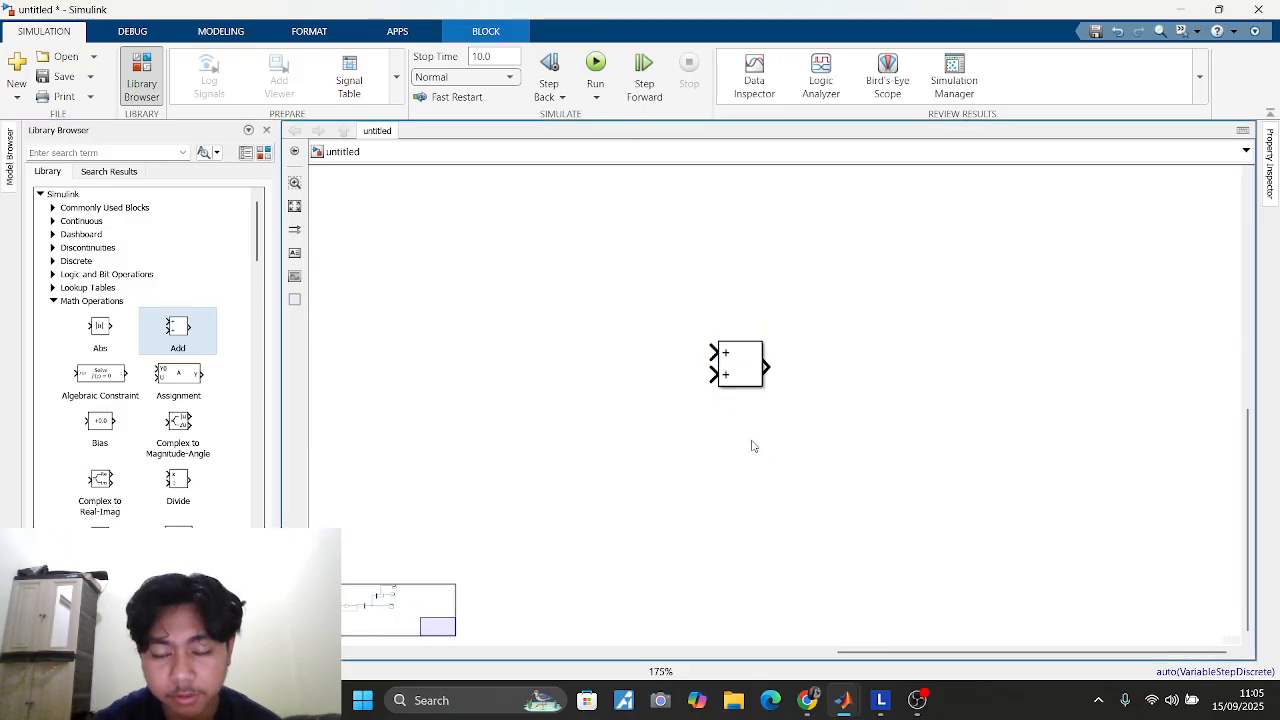
Step: Place two Constant blocks from the Sources library, one above the other, on the input side of the Add block
left_click(53, 301)
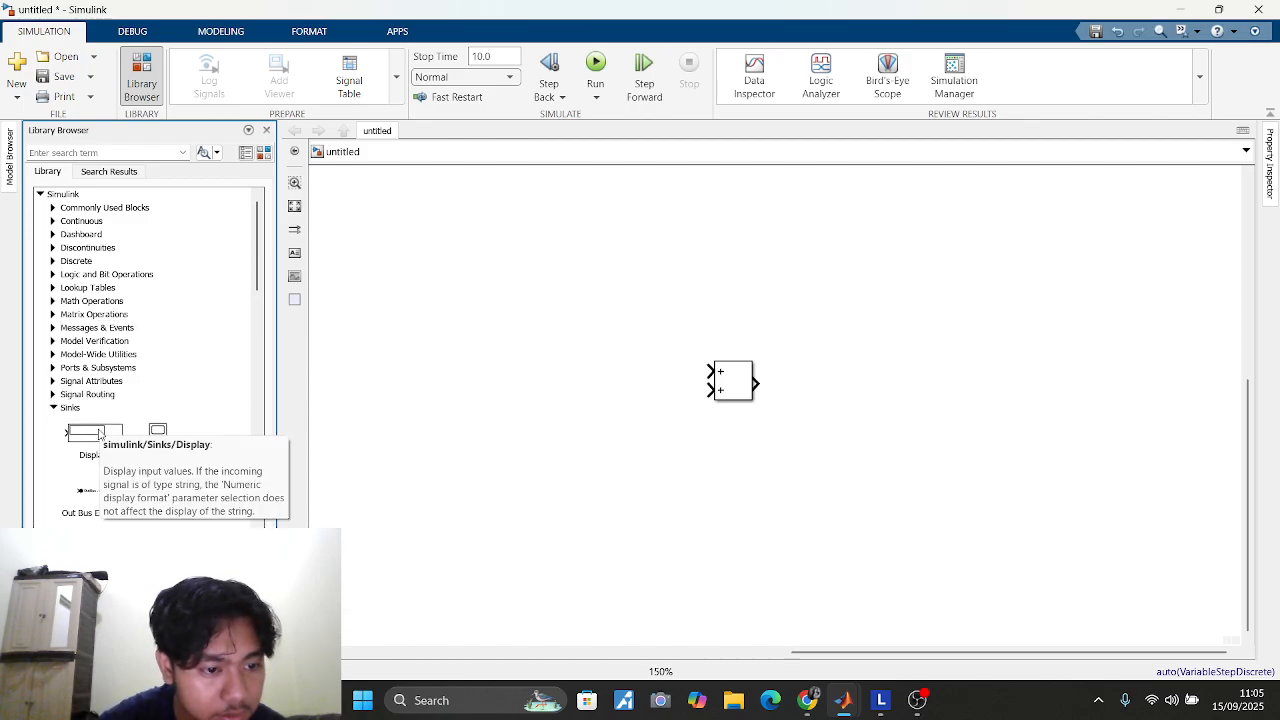
scroll(155, 493, "down", 5)
scroll(155, 493, "down", 4)
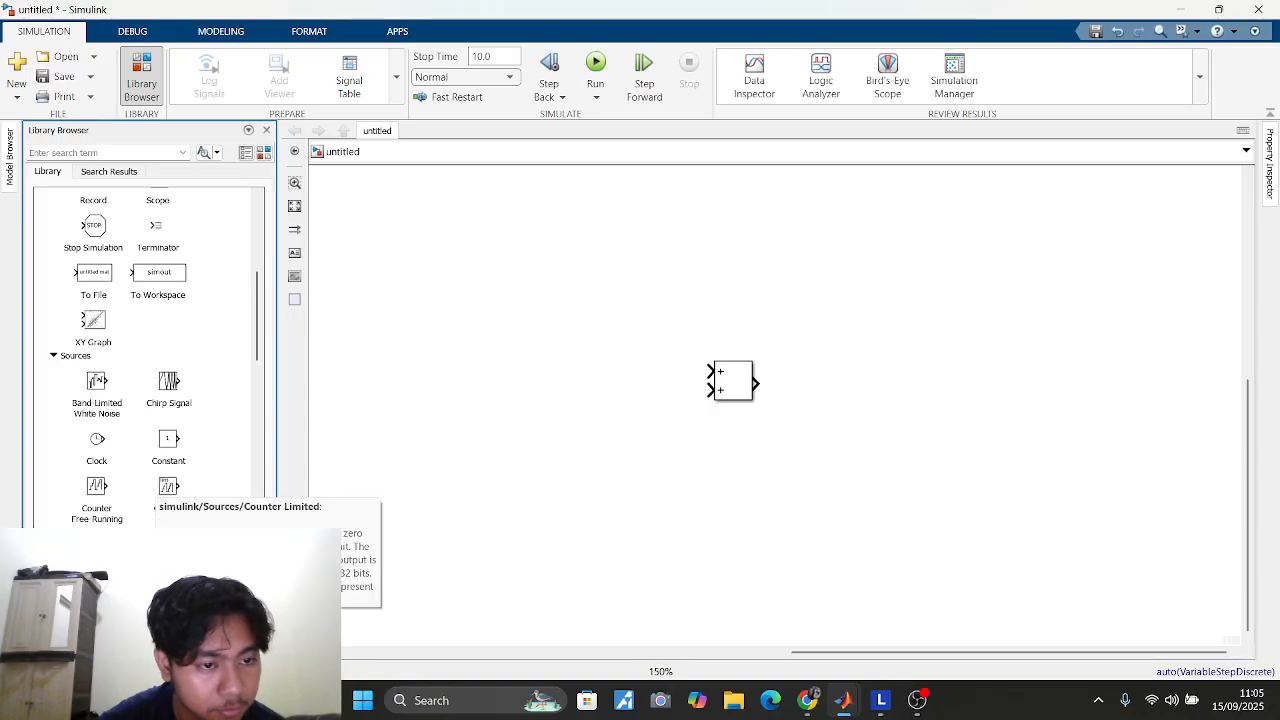
scroll(194, 409, "down", 2)
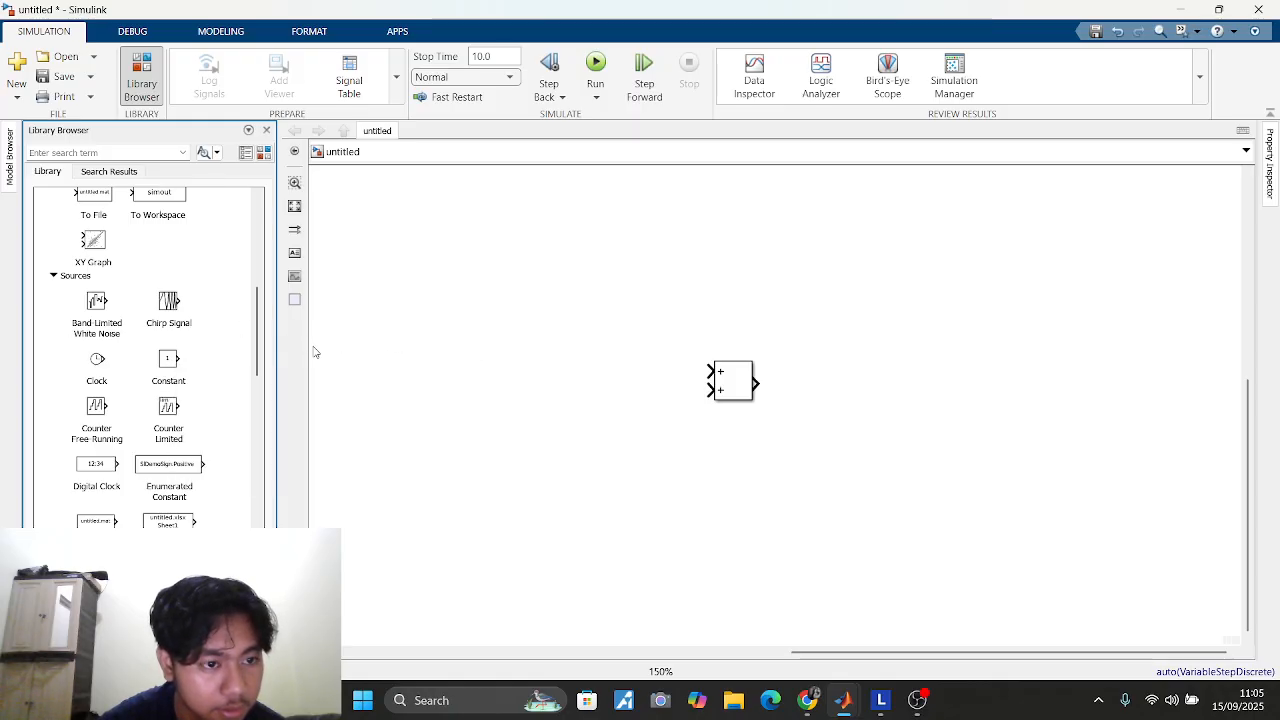
left_click_drag(168, 360, 525, 372)
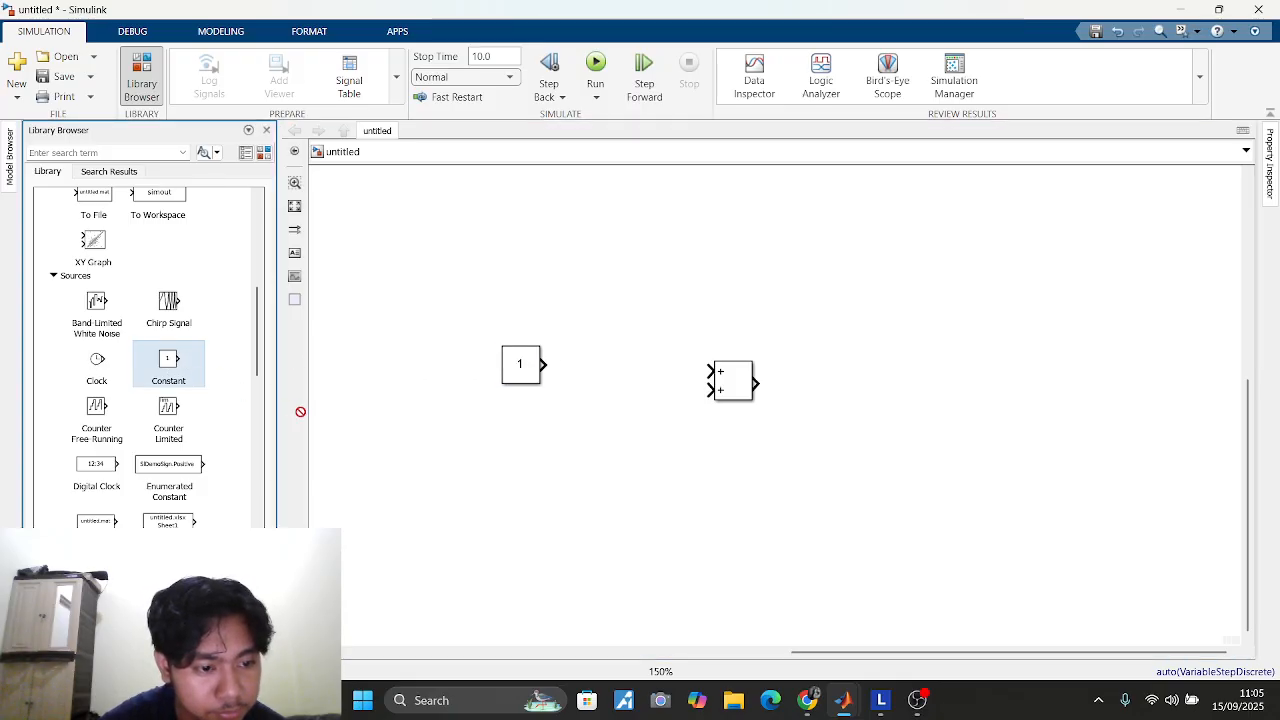
left_click_drag(300, 411, 530, 448)
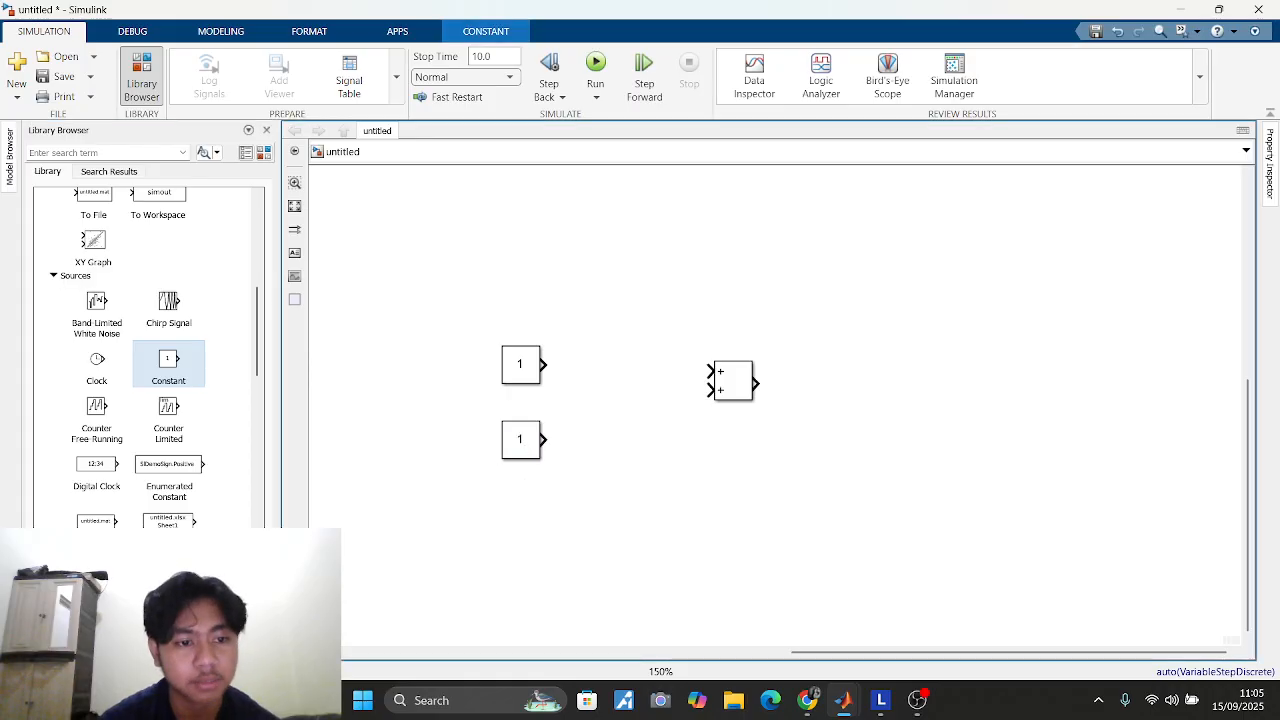
Step: Place a Display block from the Sinks library in line with the Add block's output
scroll(103, 513, "down", 3)
scroll(150, 360, "down", 9)
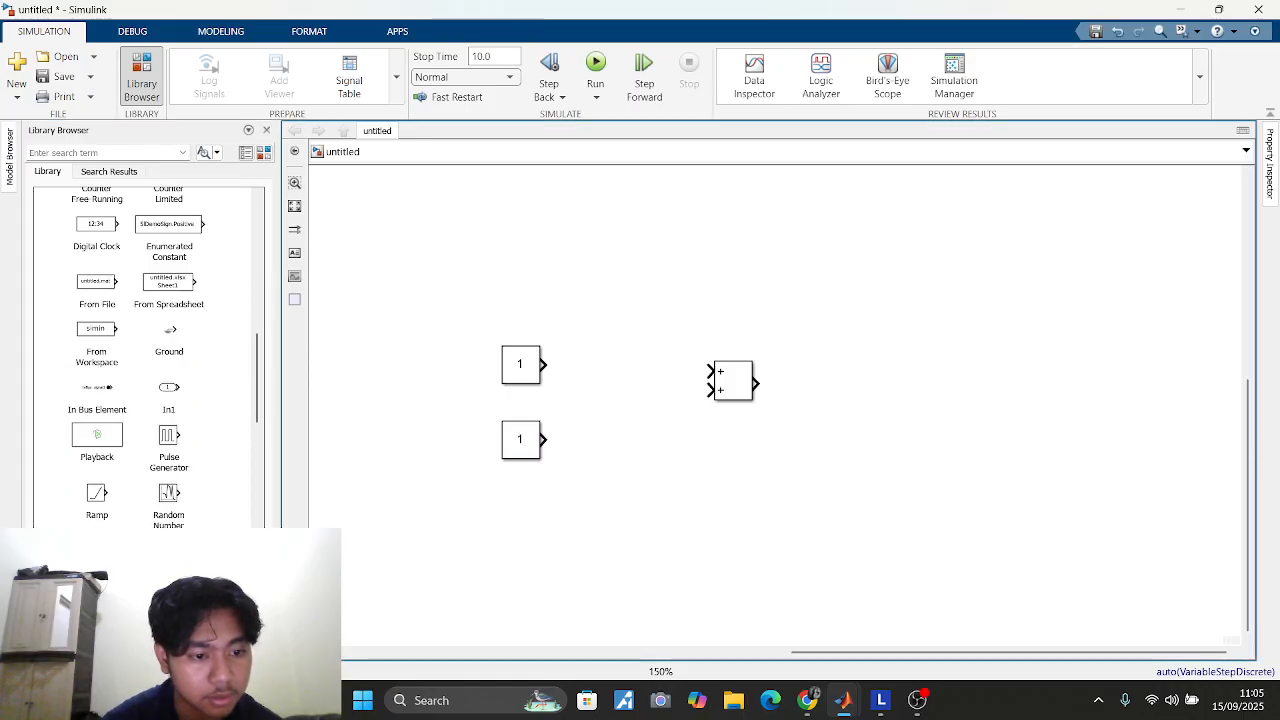
scroll(150, 360, "up", 13)
scroll(140, 525, "up", 4)
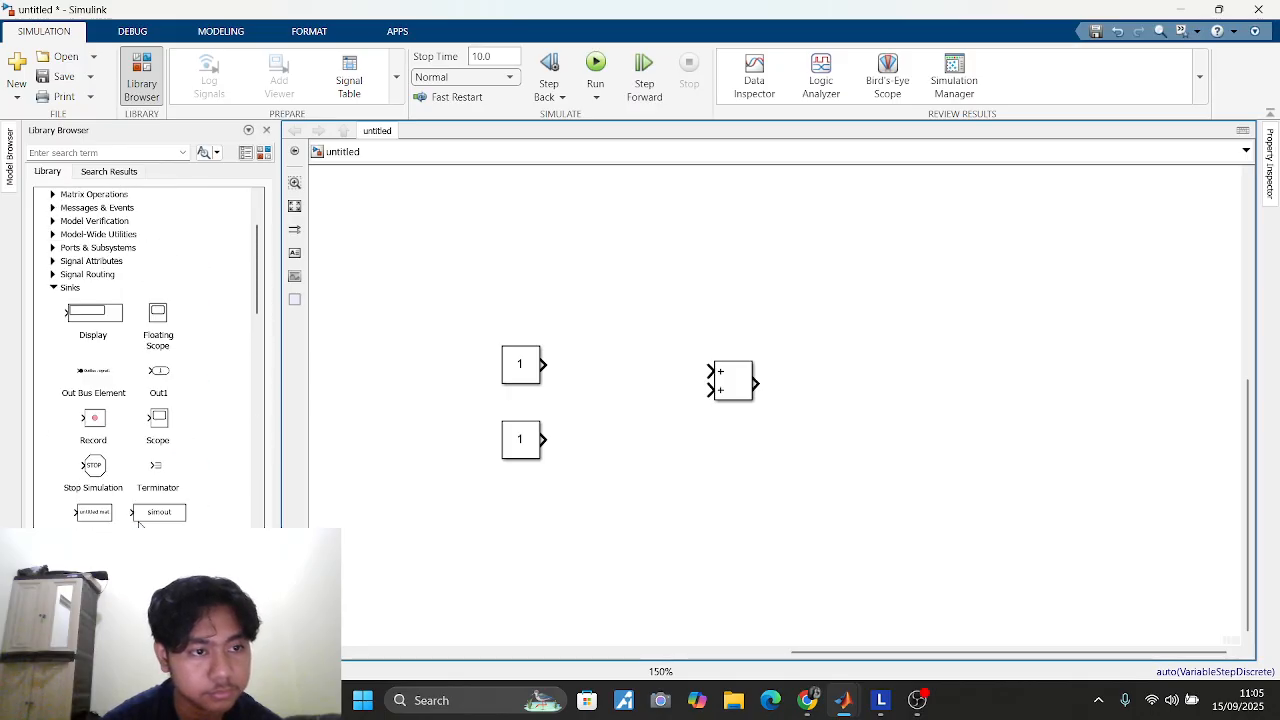
left_click_drag(88, 330, 955, 398)
left_click(938, 428)
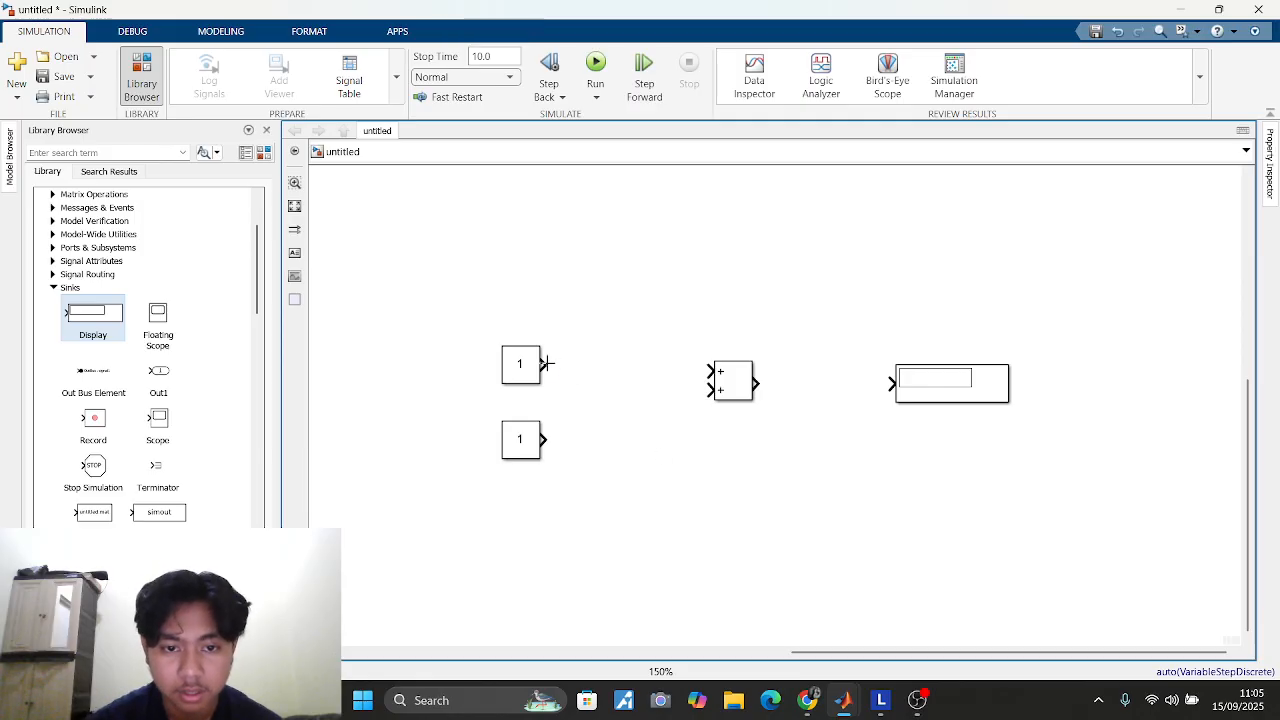
Step: Connect the two Constants to the Add inputs and the Add output to the Display, and run the simulation
mouse_move(546, 364)
left_mouse_down()
mouse_move(760, 354)
mouse_move(716, 372)
left_mouse_up()
mouse_move(553, 430)
left_mouse_down()
mouse_move(849, 366)
mouse_move(909, 378)
left_mouse_up()
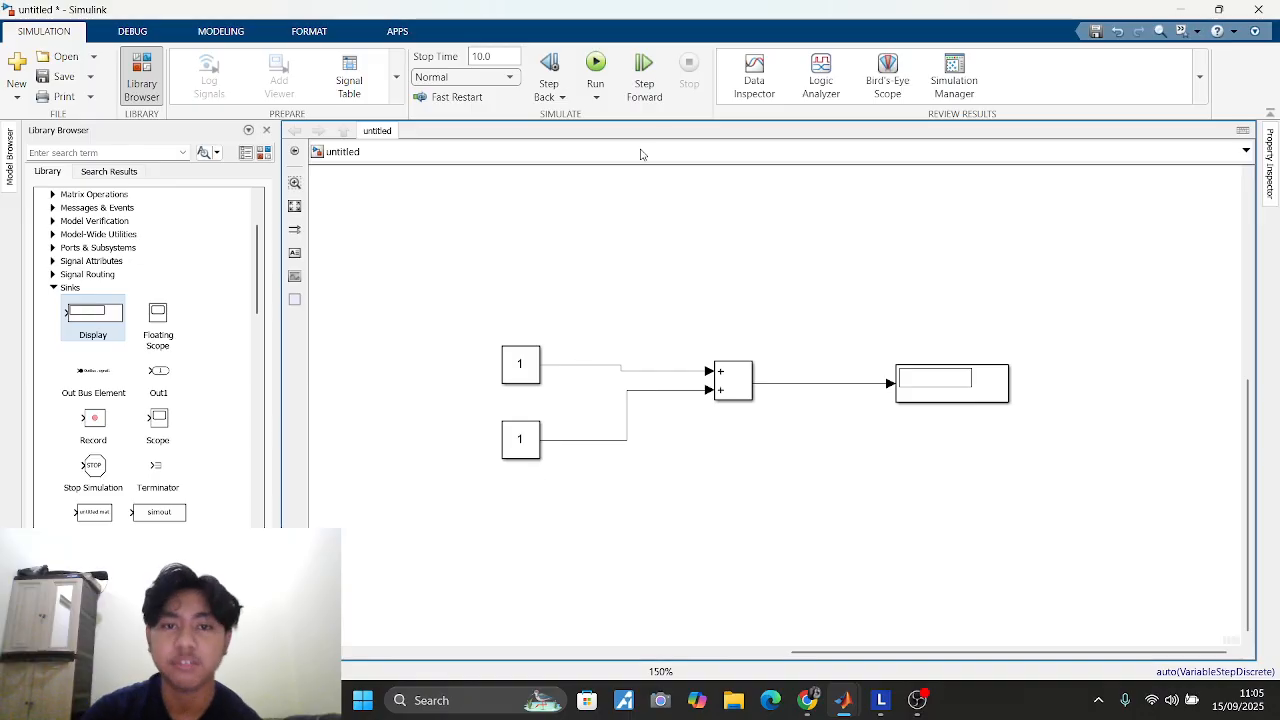
left_click(612, 55)
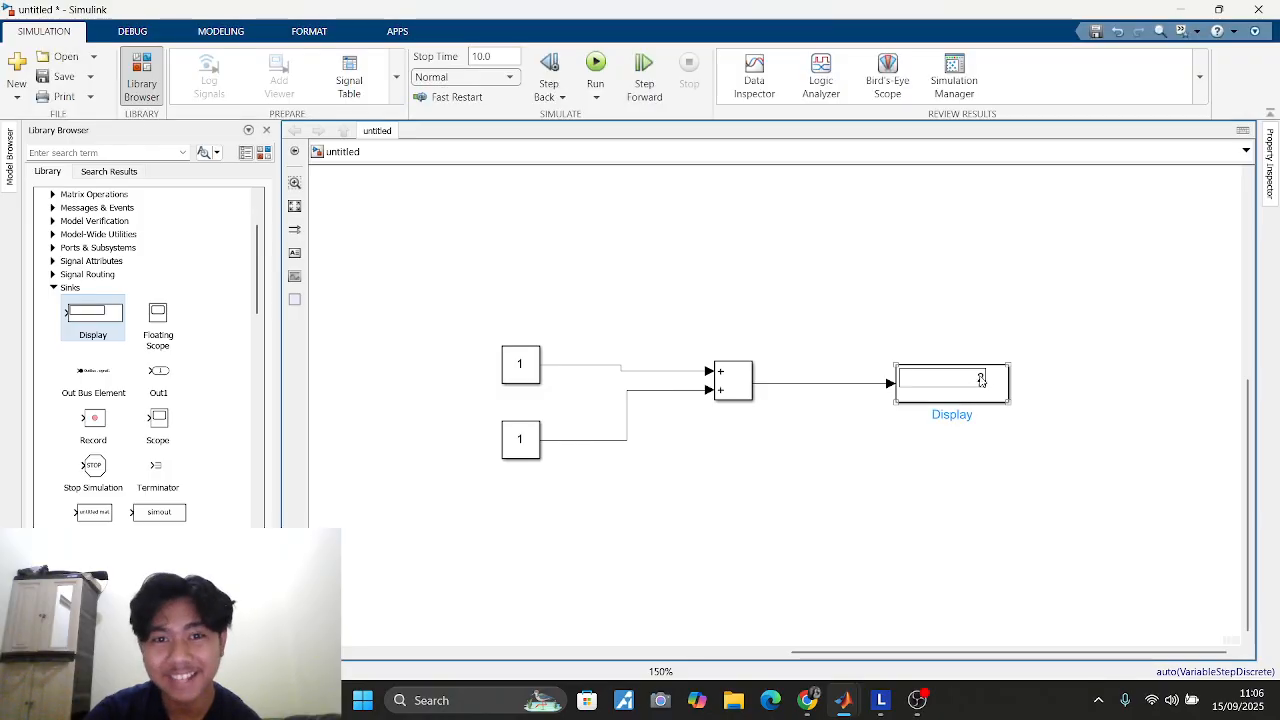
Step: Set the upper Constant's value to 4 and the lower one's to 9, and rerun the simulation
double_click(515, 365)
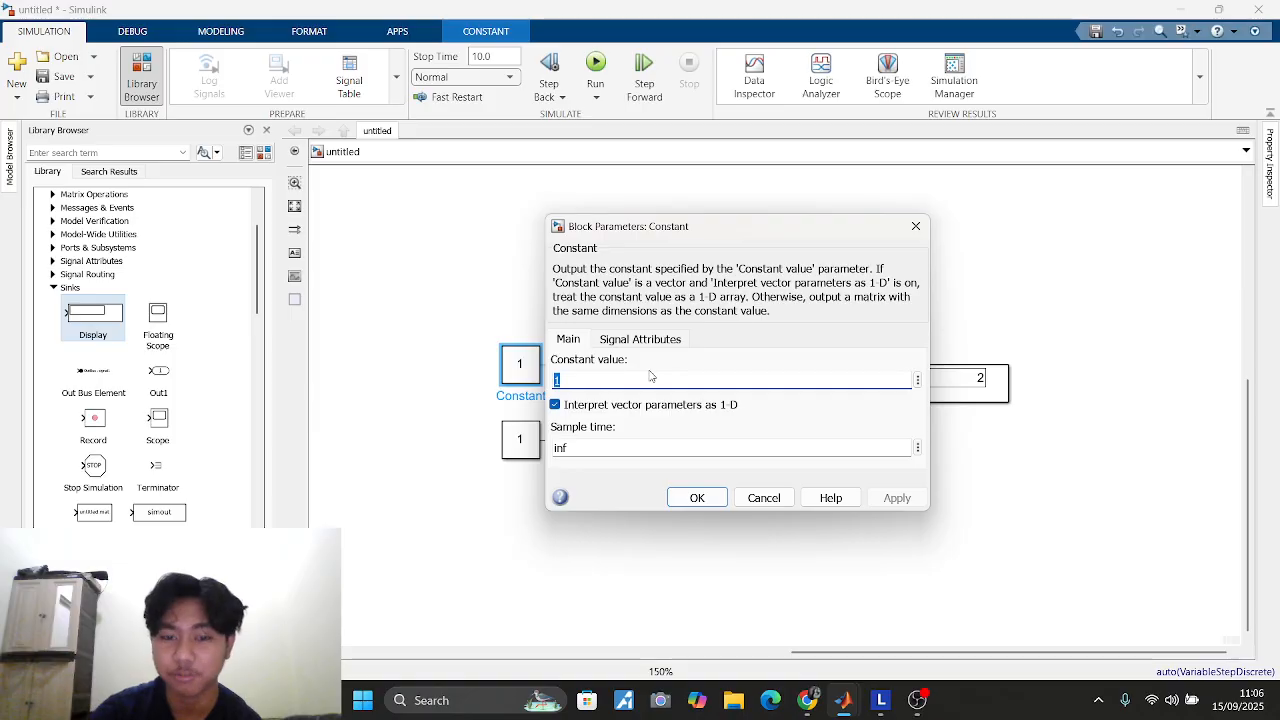
type("4")
key("Return")
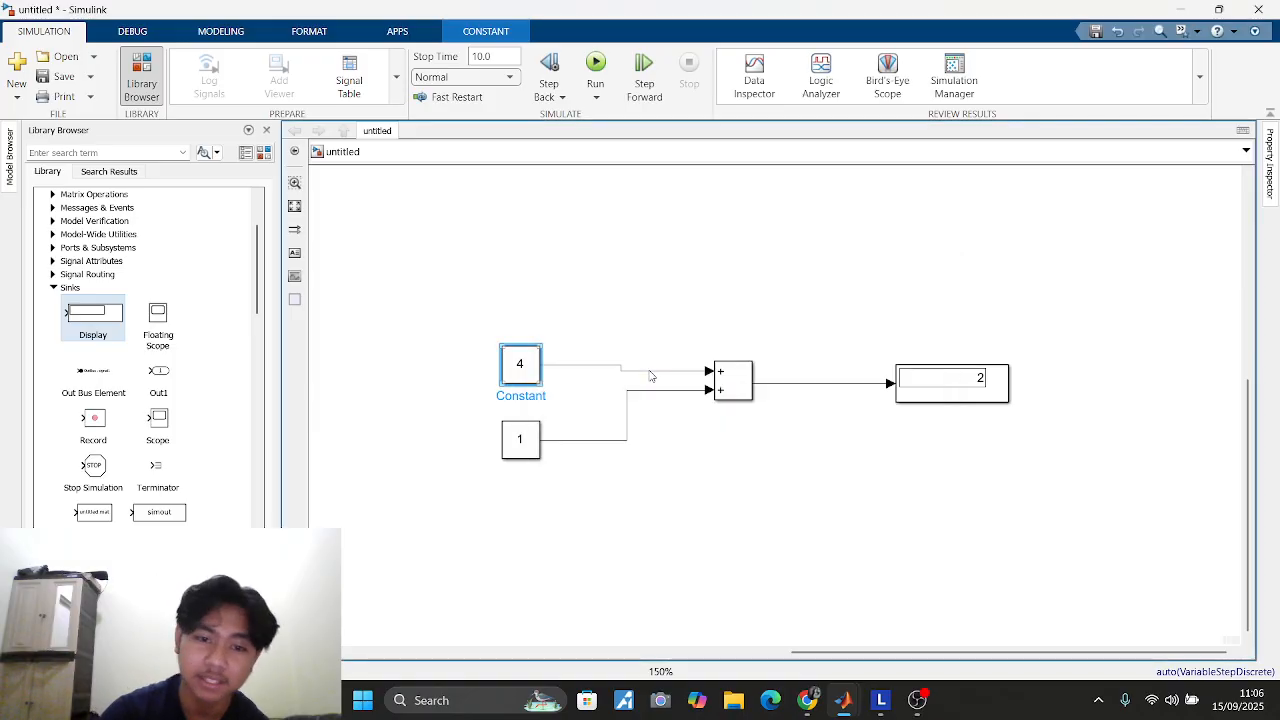
double_click(524, 438)
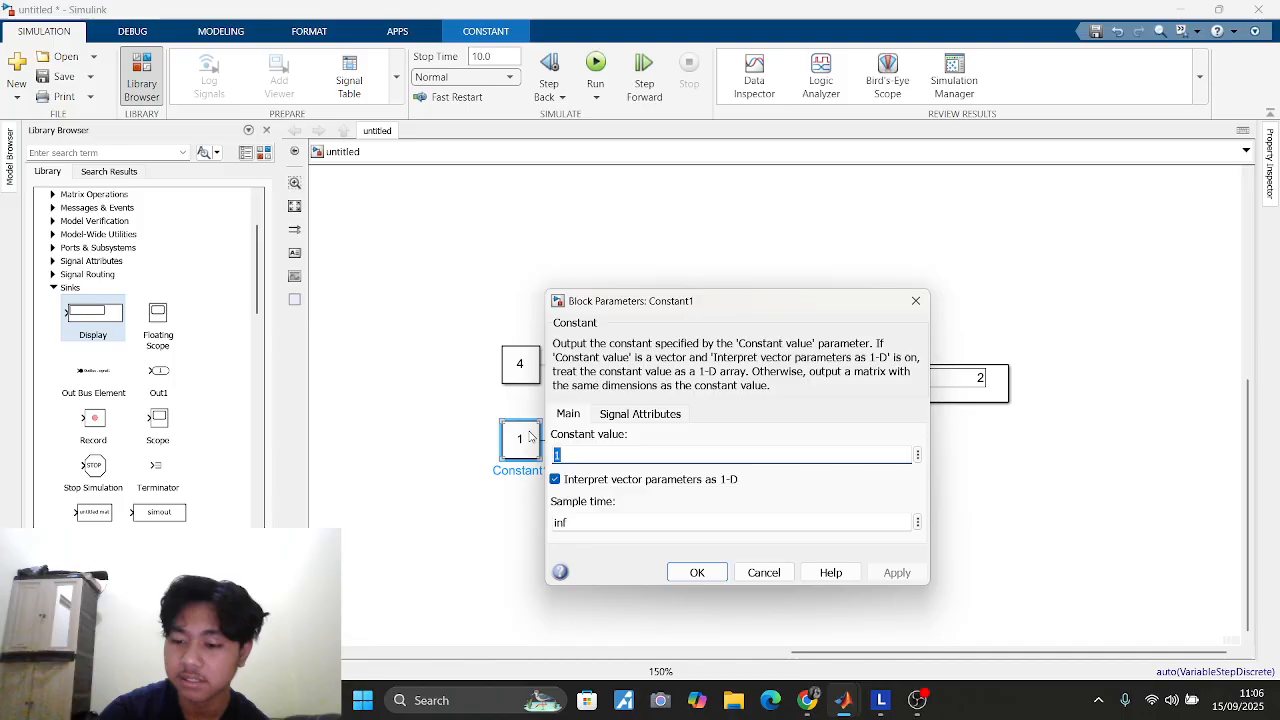
type("9")
key("Return")
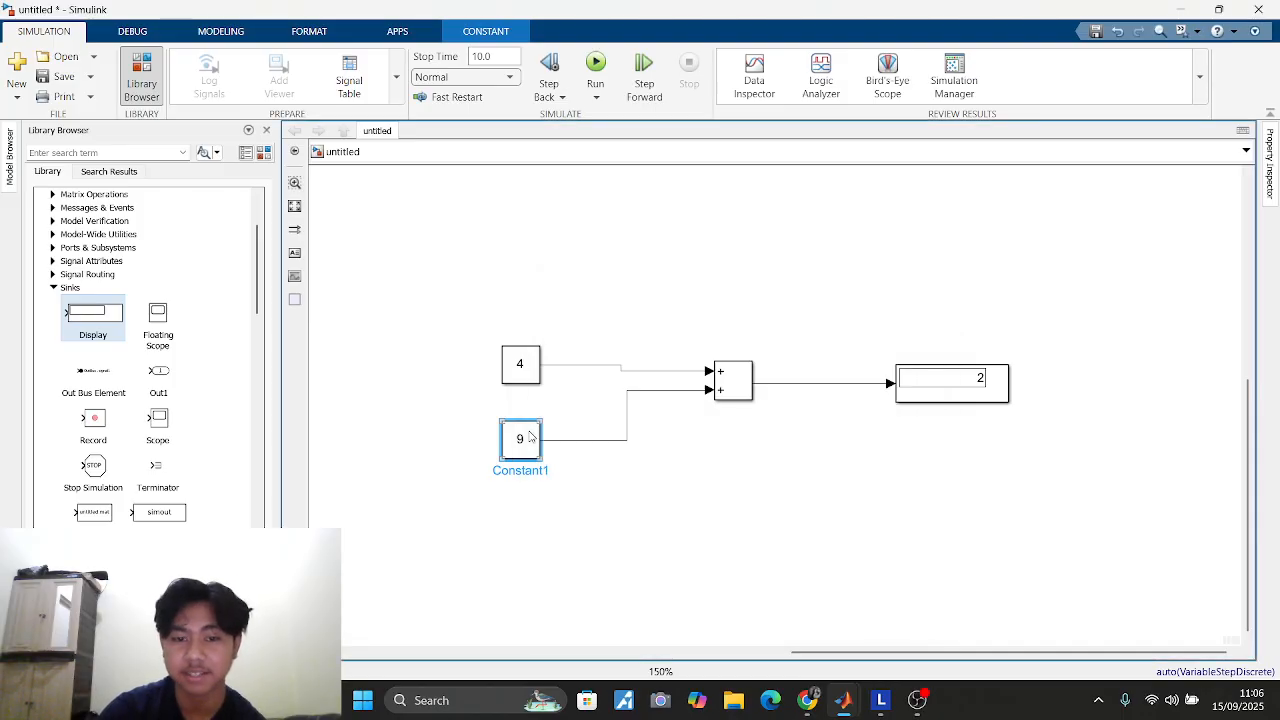
left_click(594, 63)
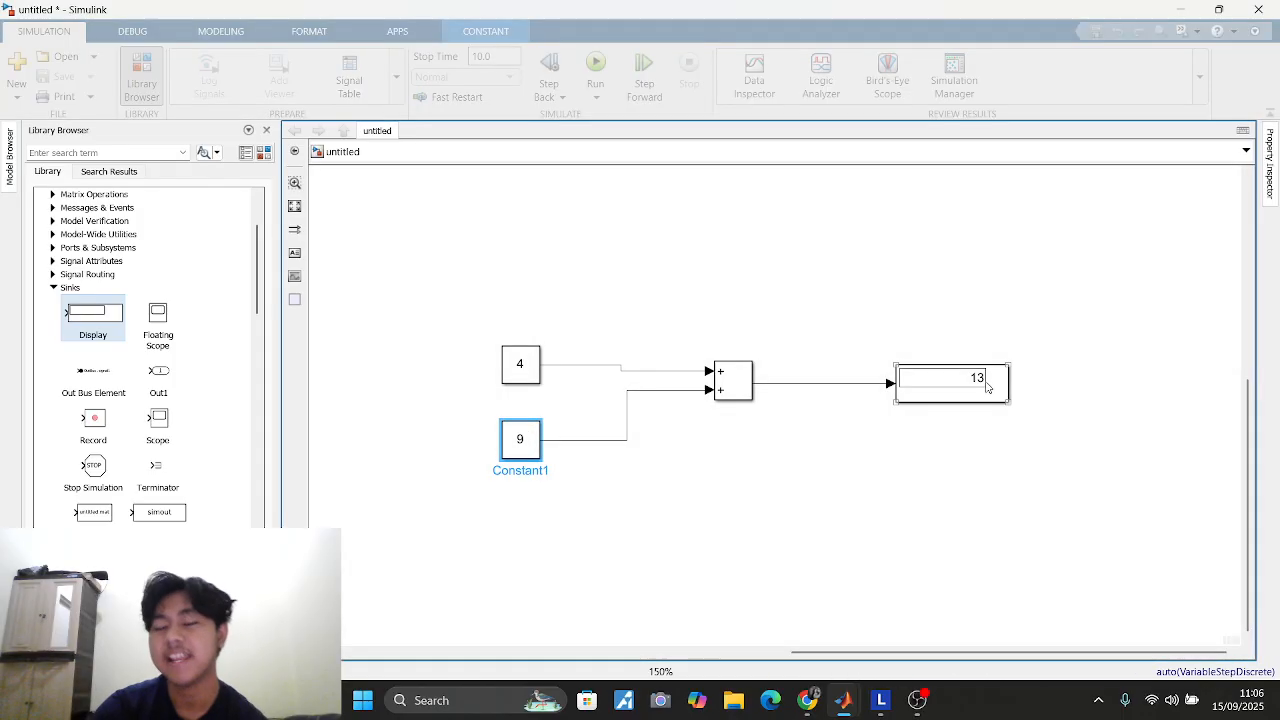